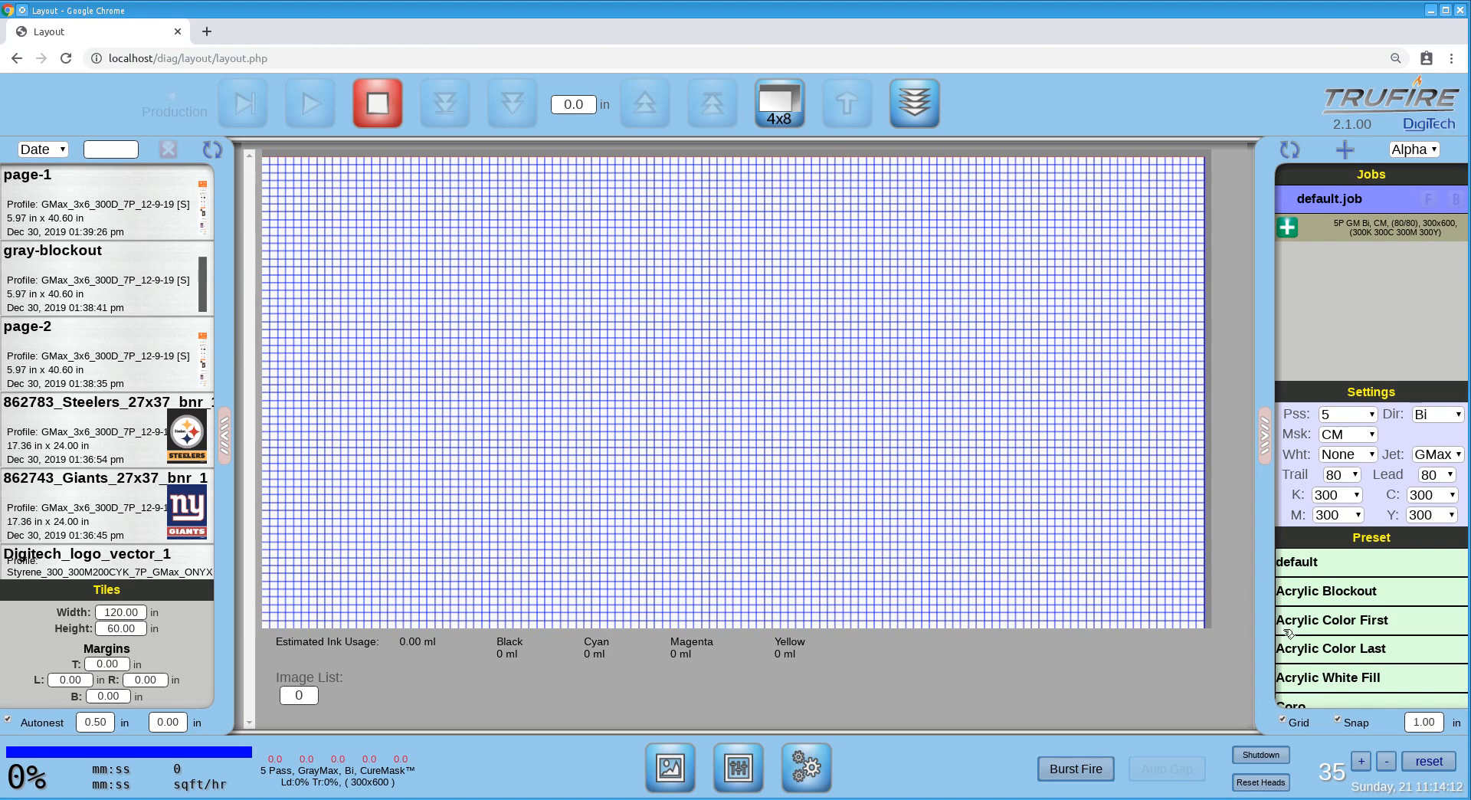
Add four new layers after the existing layer in default.job.
{"action": "scroll", "coordinate": [1356, 625], "scroll_direction": "down", "scroll_amount": 5}
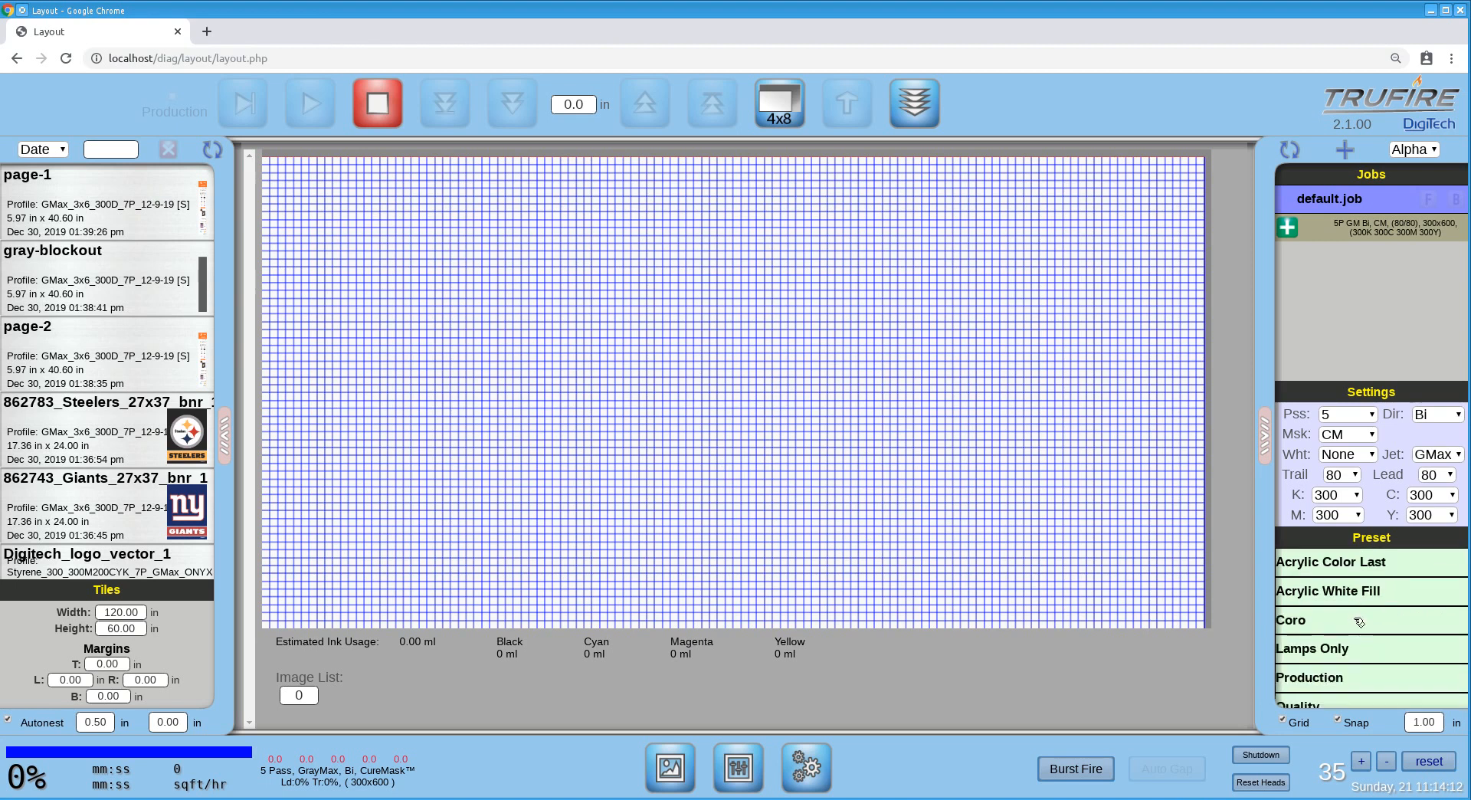
{"action": "scroll", "coordinate": [1358, 623], "scroll_direction": "up", "scroll_amount": 5}
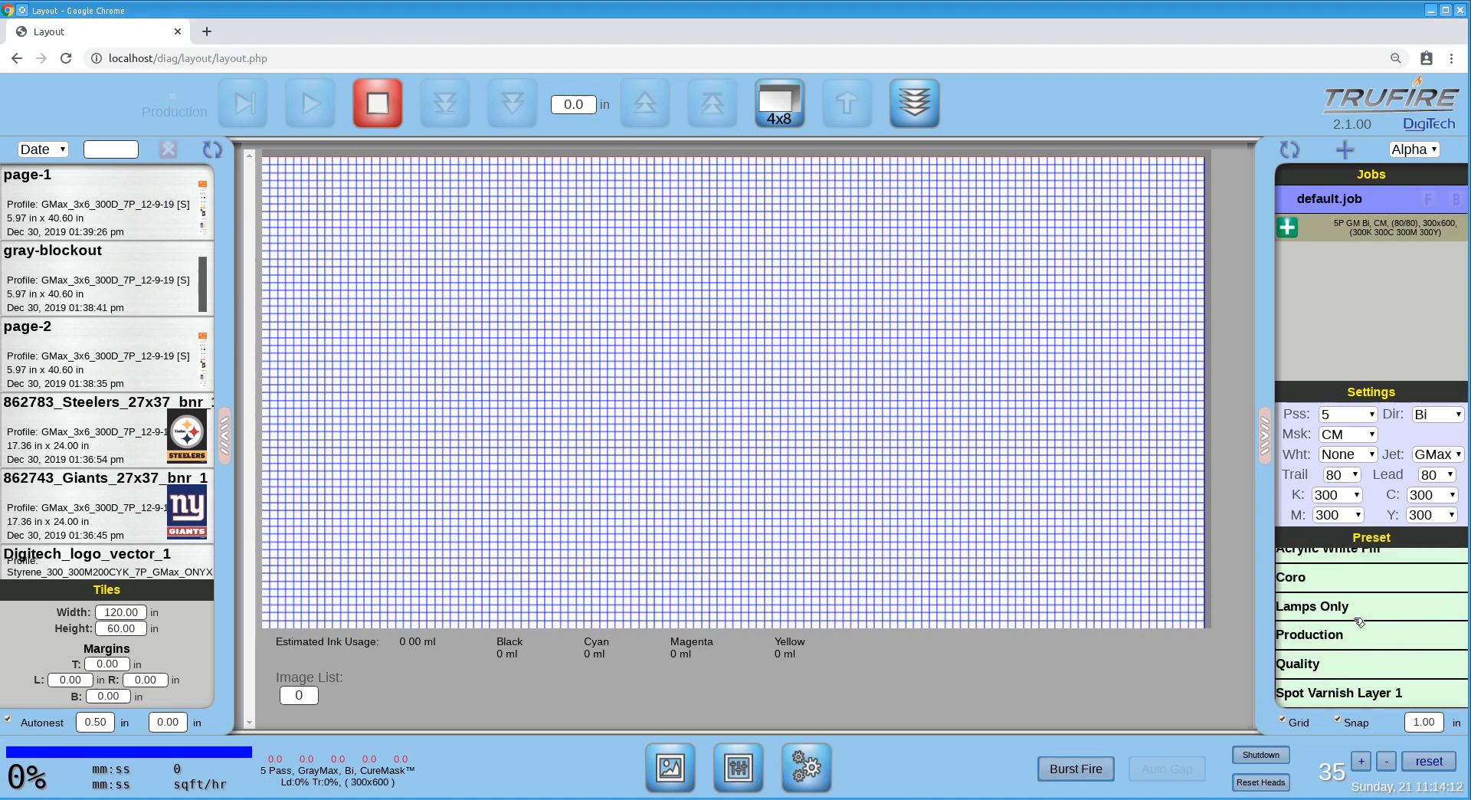
{"action": "scroll", "coordinate": [1360, 622], "scroll_direction": "down", "scroll_amount": 5}
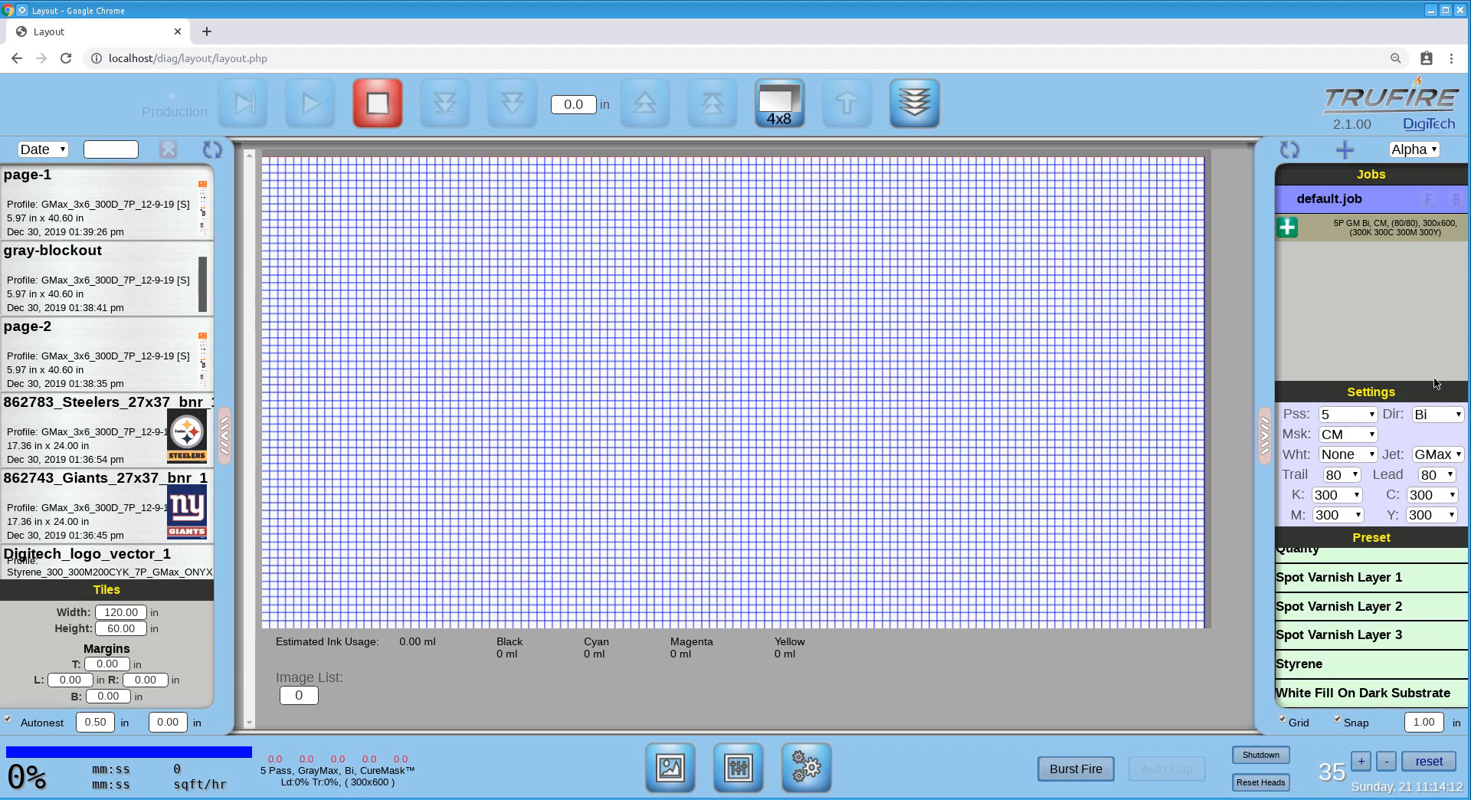
{"action": "left_click", "coordinate": [1288, 227]}
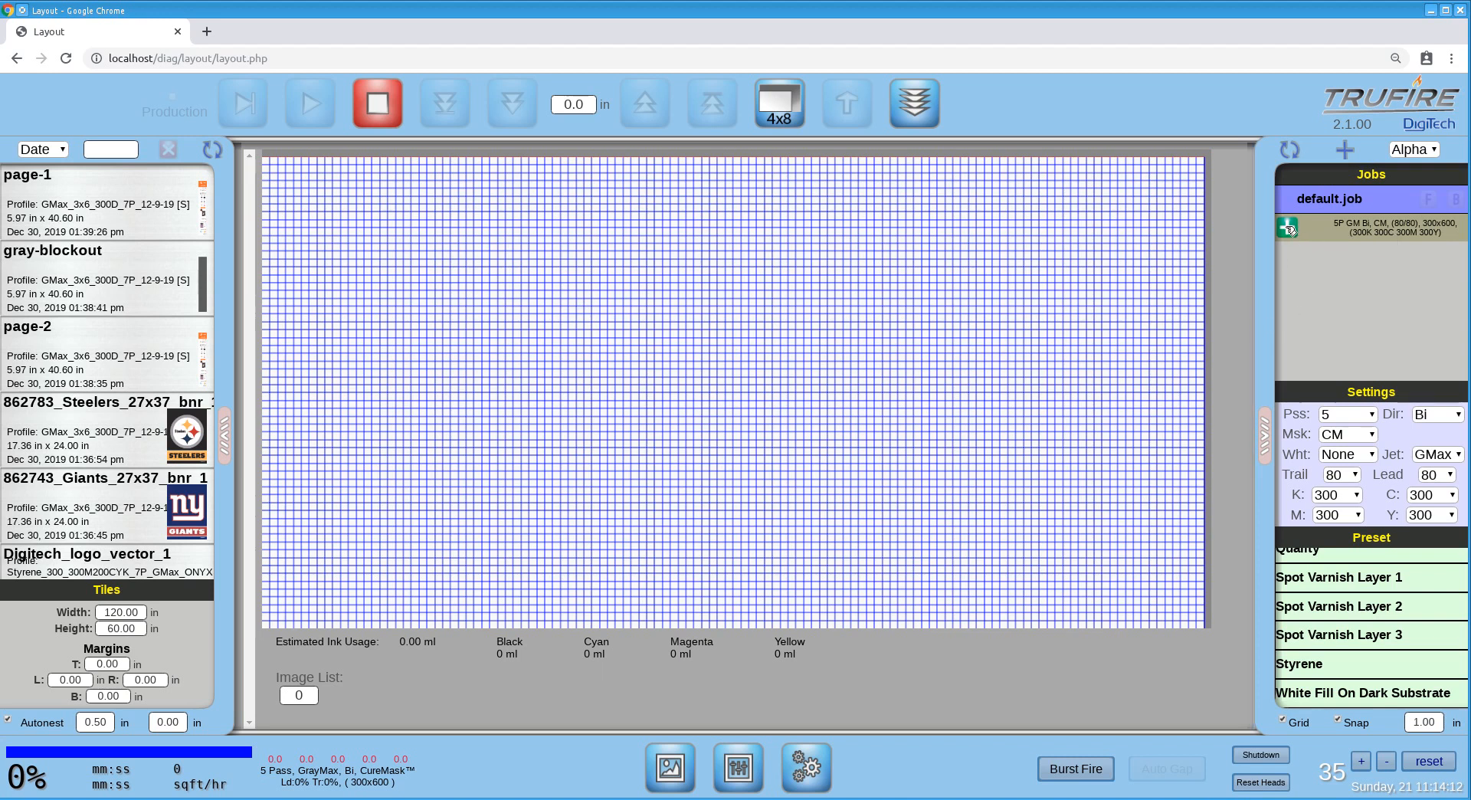
{"action": "double_click", "coordinate": [1288, 226]}
{"action": "left_click", "coordinate": [1289, 227]}
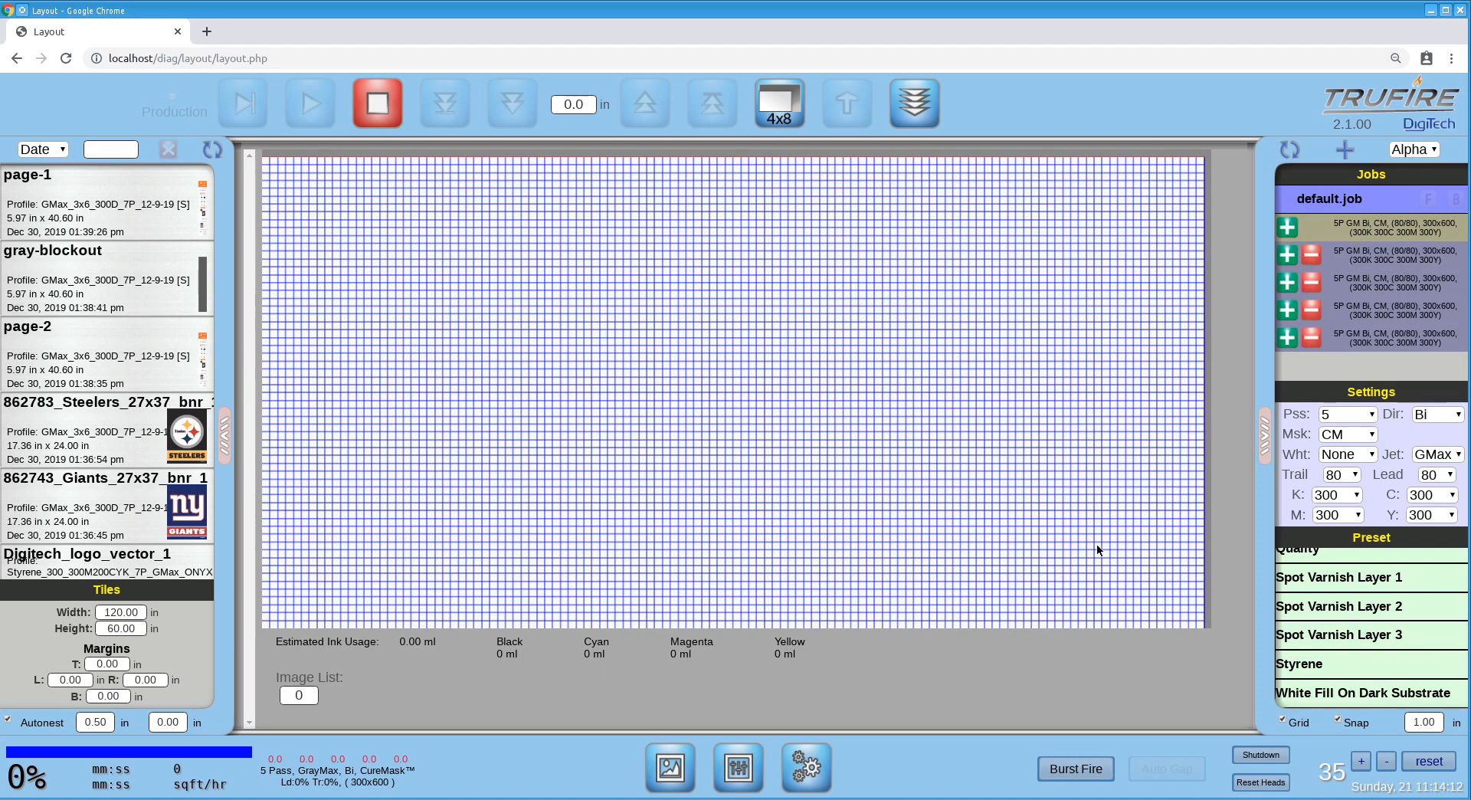
Examine the print settings stored in the Acrylic Blockout, Acrylic Color First, Acrylic White Fill and White Fill On Dark Substrate material presets.
{"action": "left_click", "coordinate": [744, 778]}
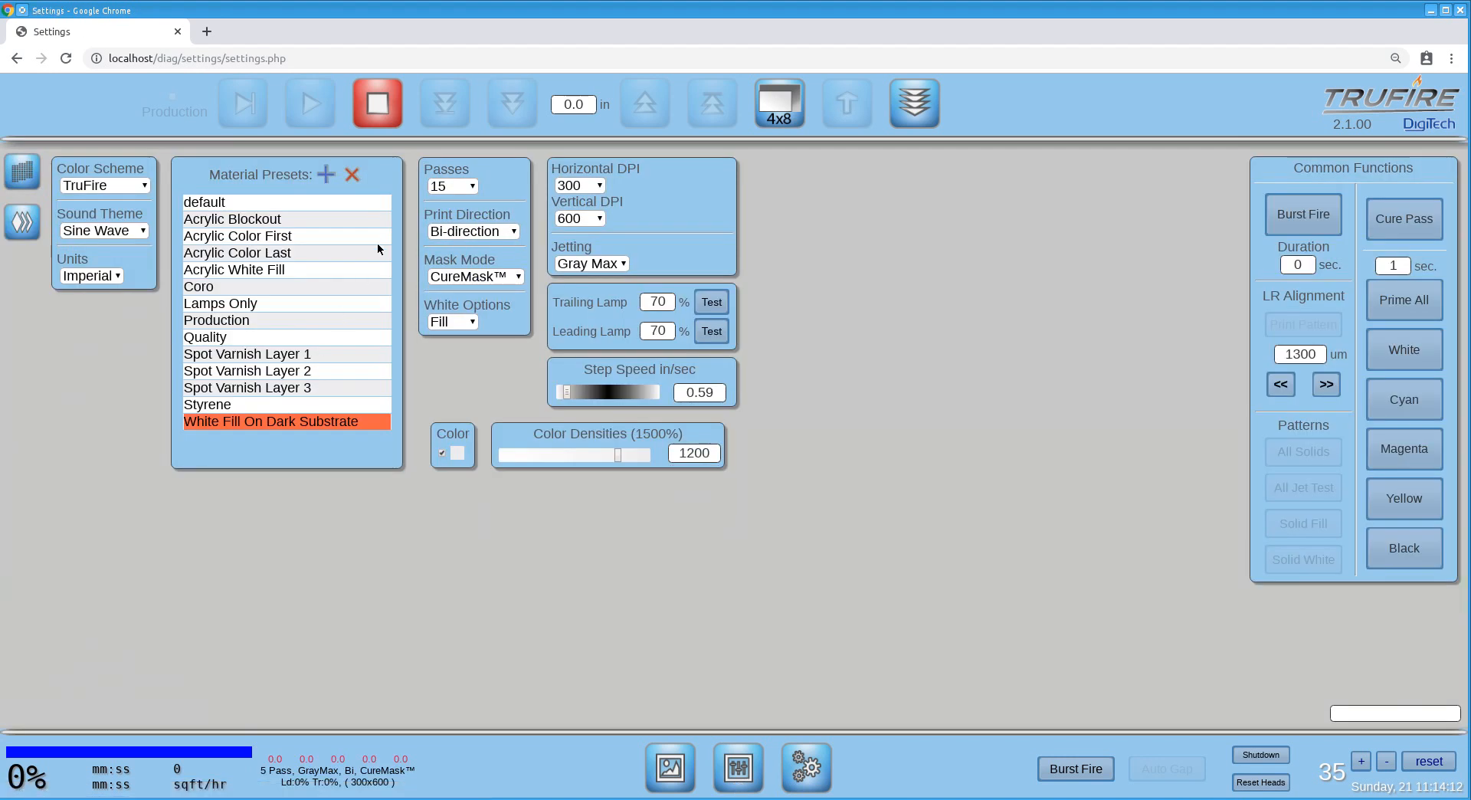
{"action": "left_click", "coordinate": [297, 218]}
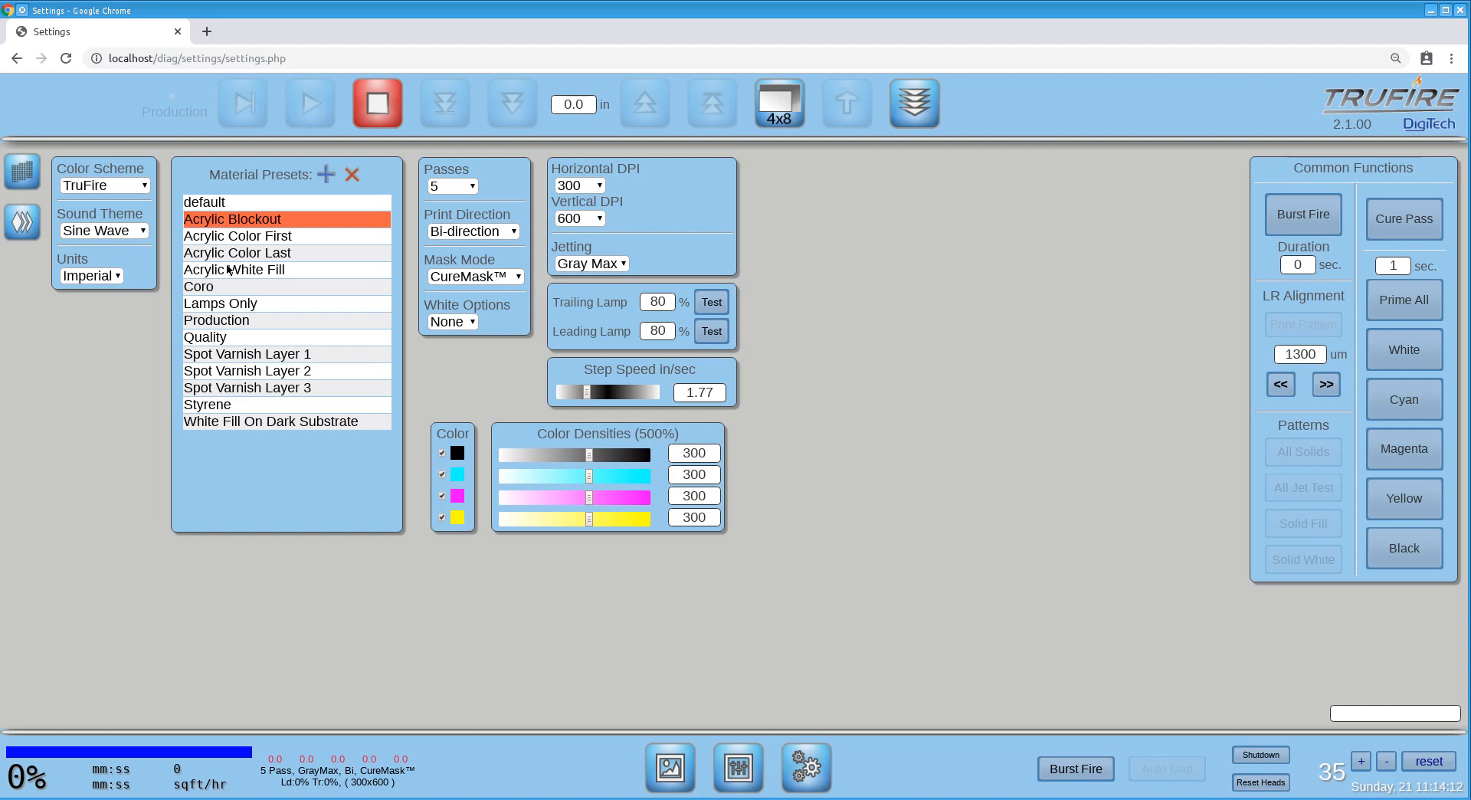
{"action": "left_click", "coordinate": [322, 236]}
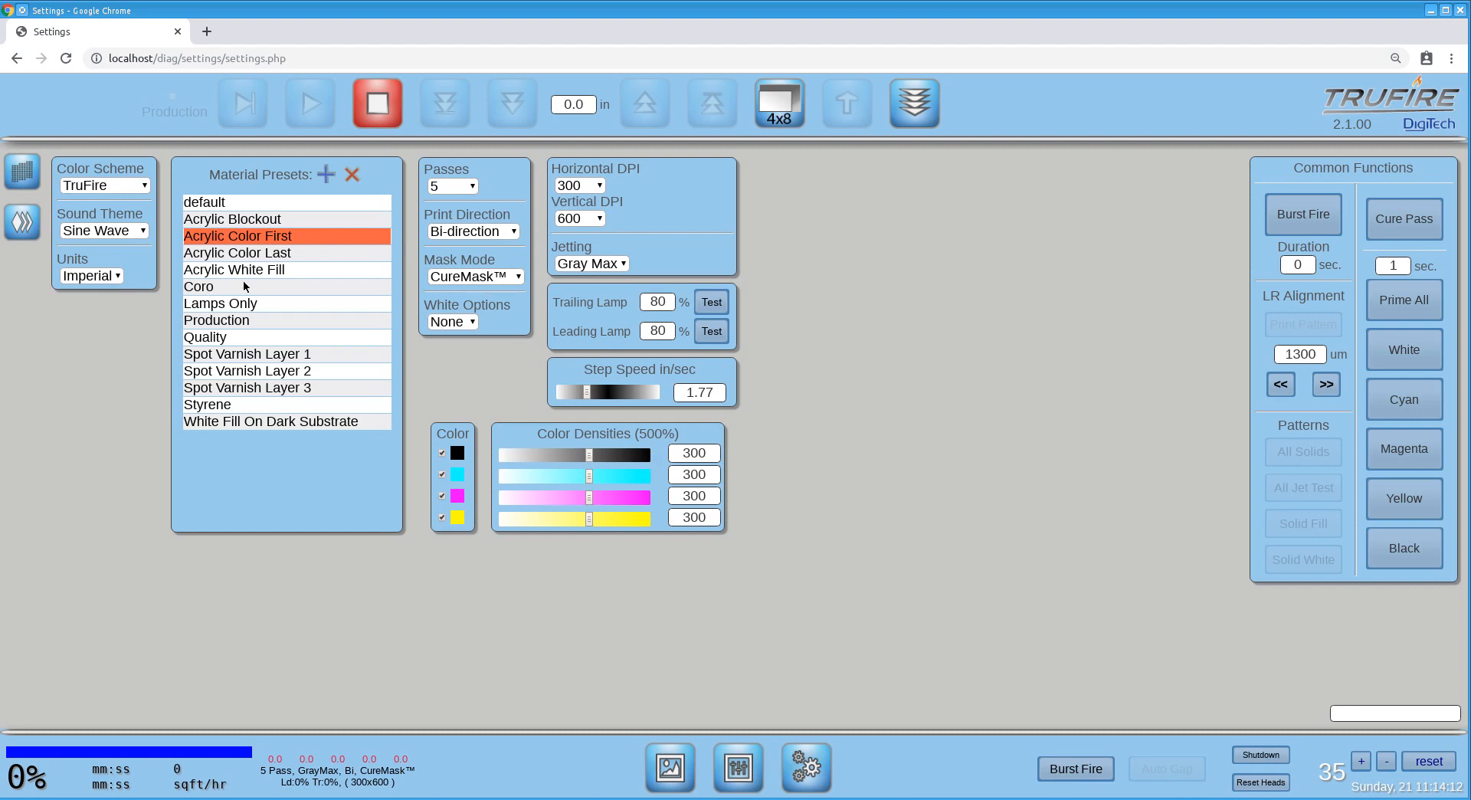
{"action": "left_click", "coordinate": [293, 269]}
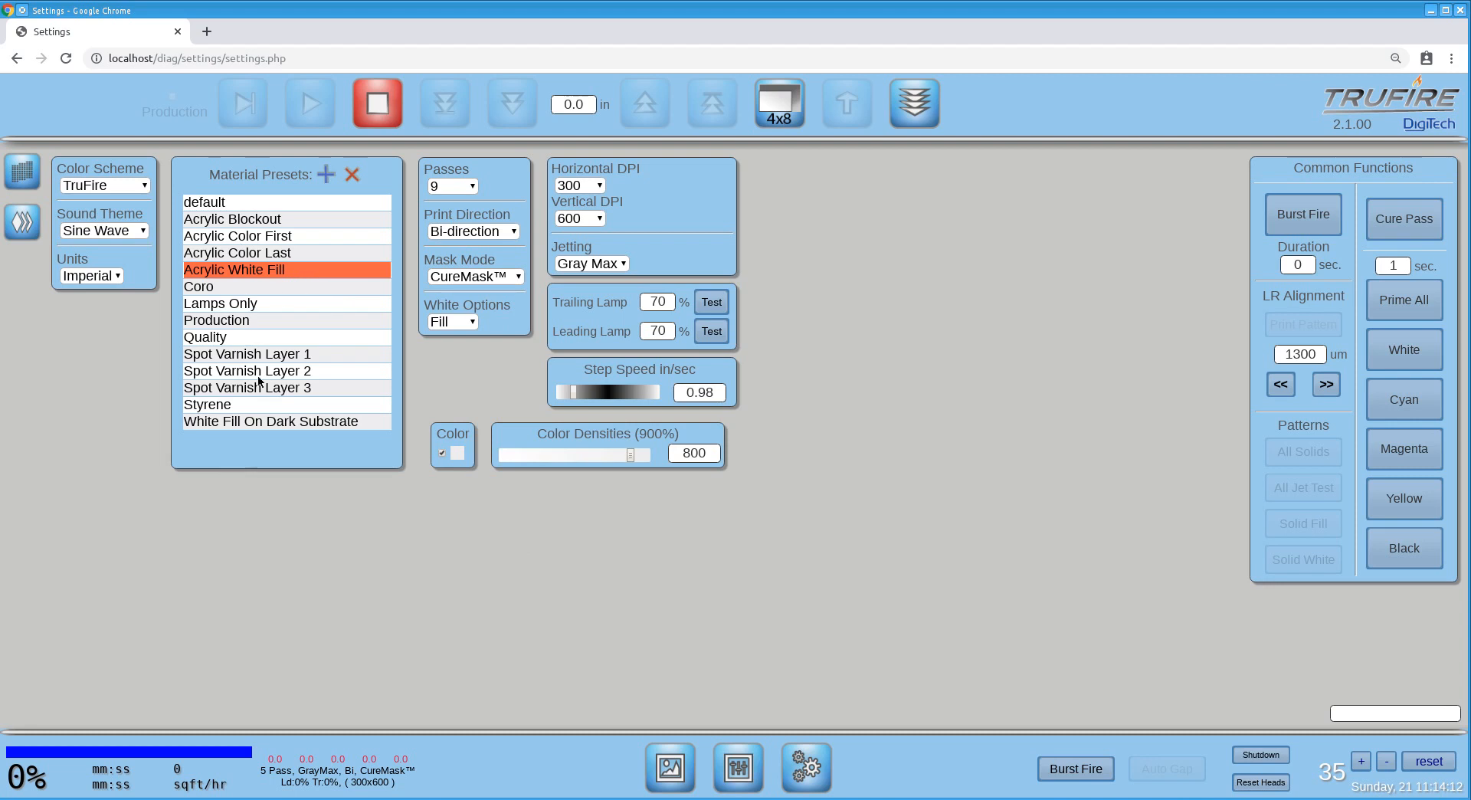
{"action": "left_click", "coordinate": [239, 422]}
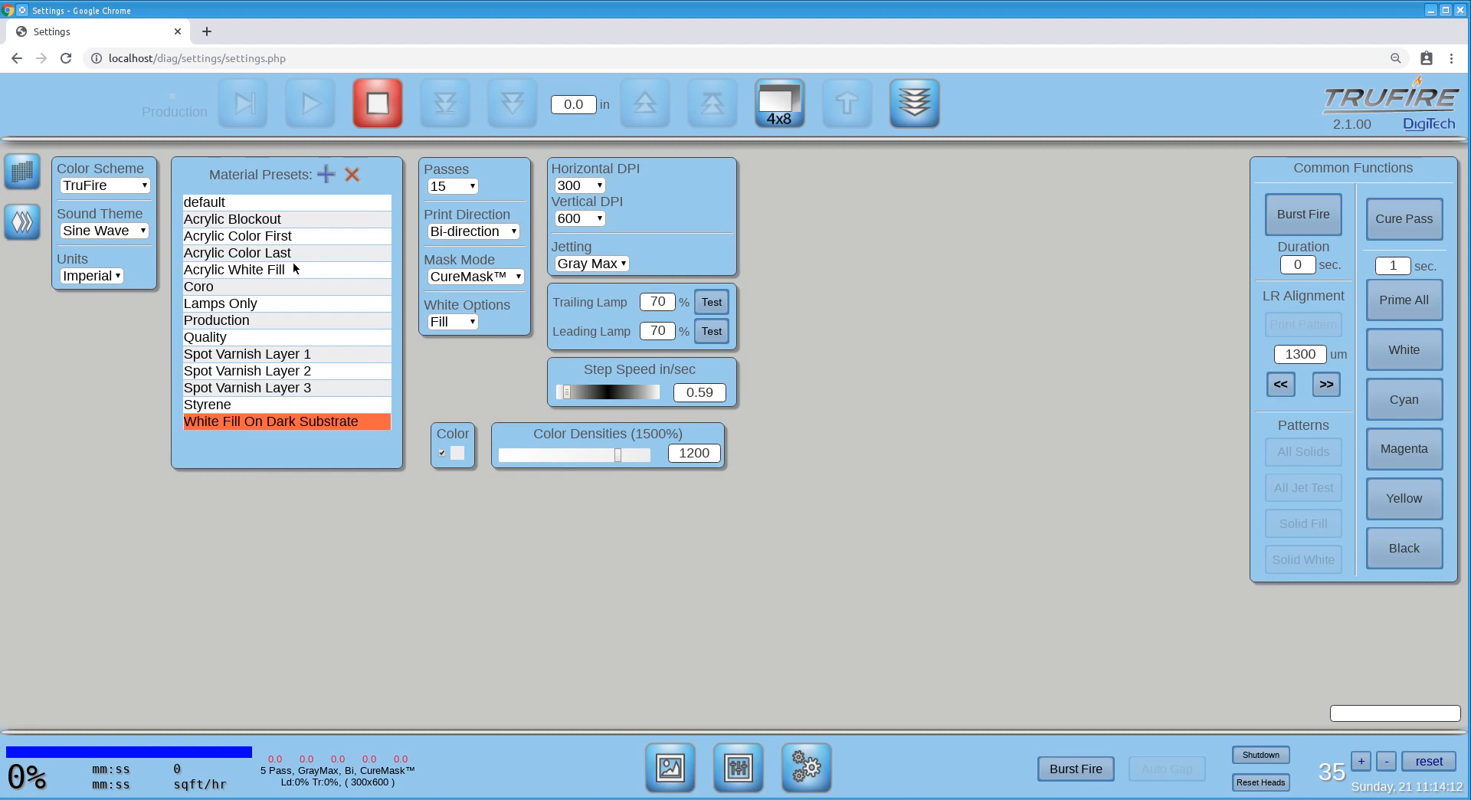
{"action": "left_click", "coordinate": [250, 239]}
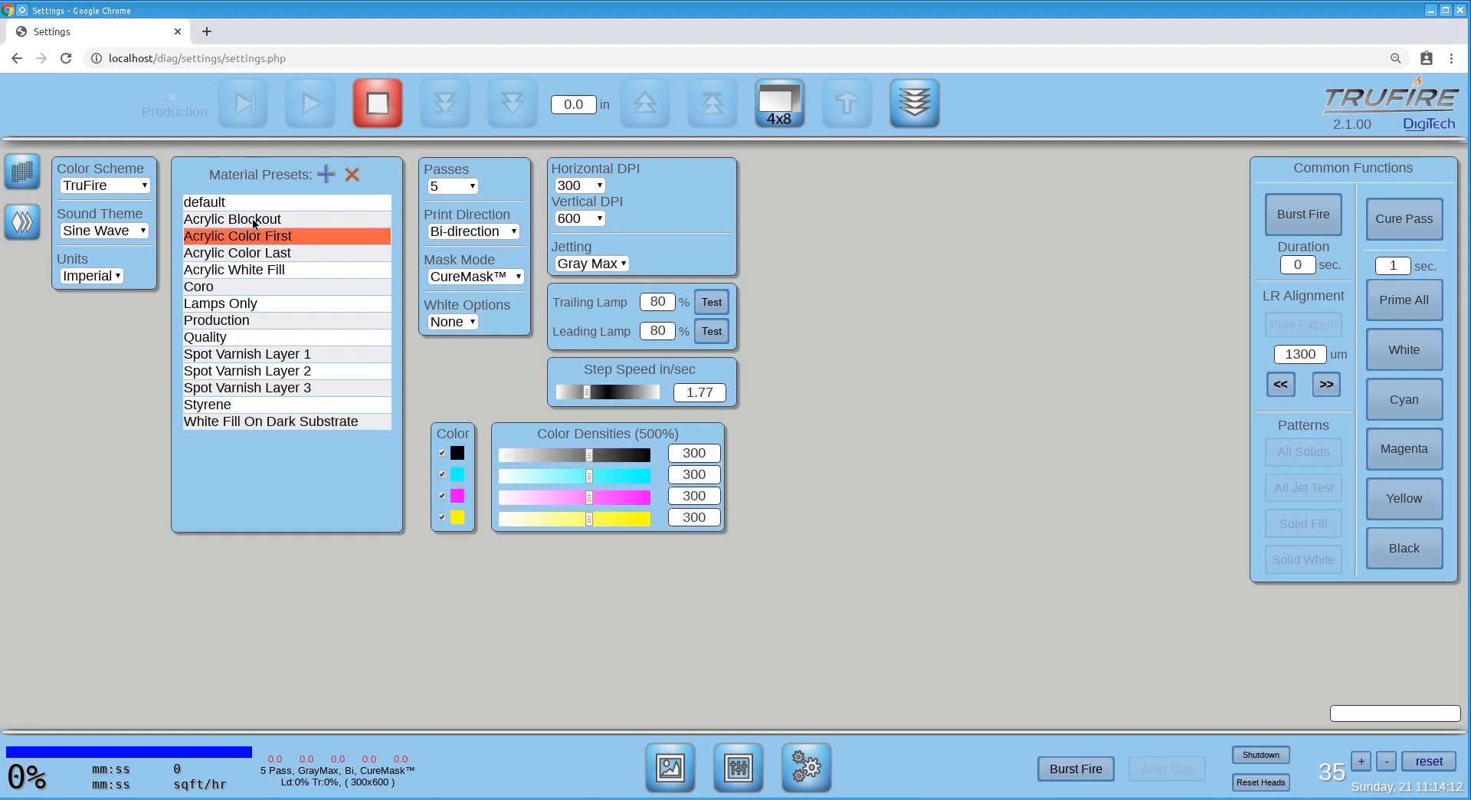
{"action": "left_click", "coordinate": [292, 271]}
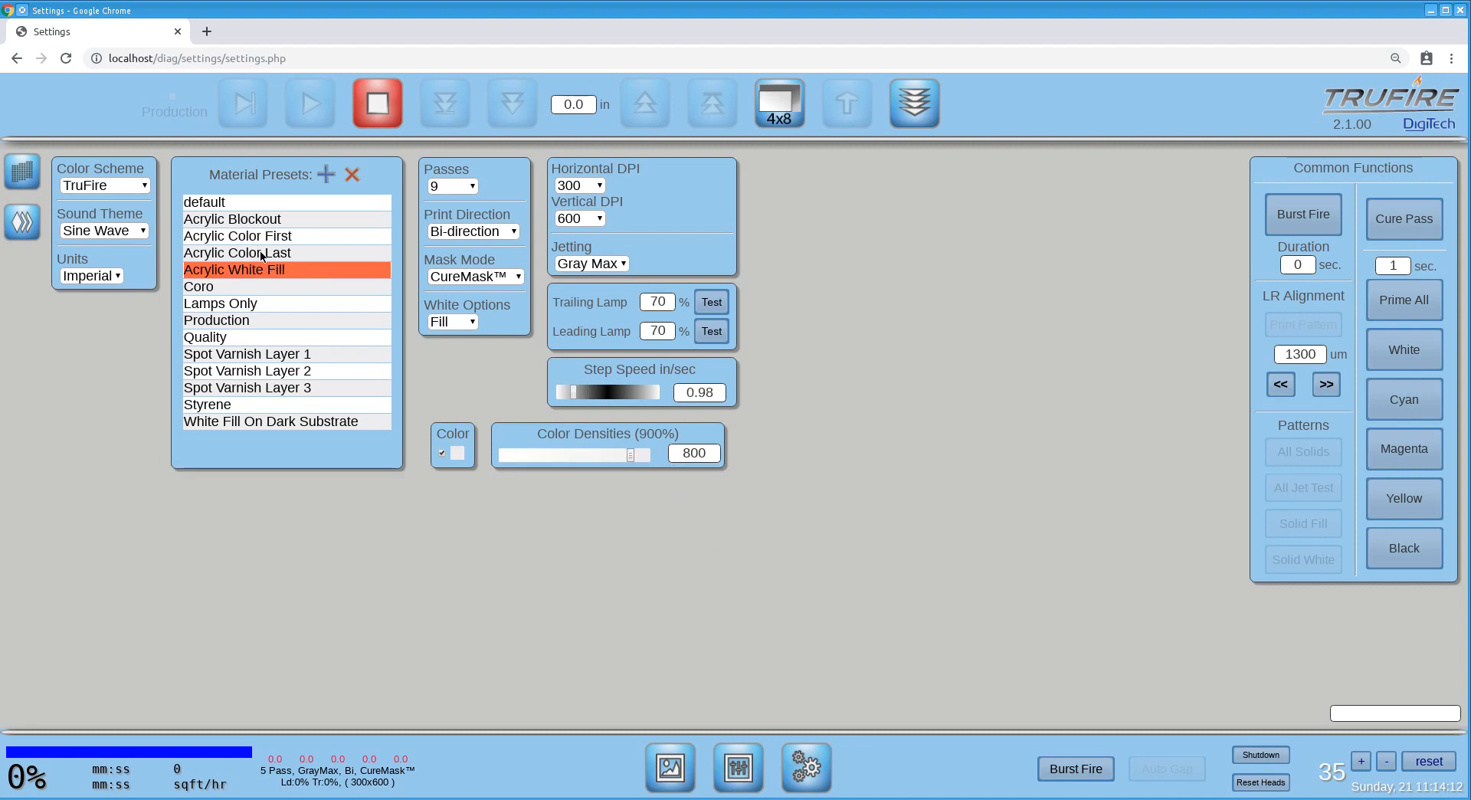
Compare the pass settings of the Acrylic Blockout, Acrylic White Fill, Acrylic Color First and Acrylic Color Last presets.
{"action": "left_click", "coordinate": [275, 221]}
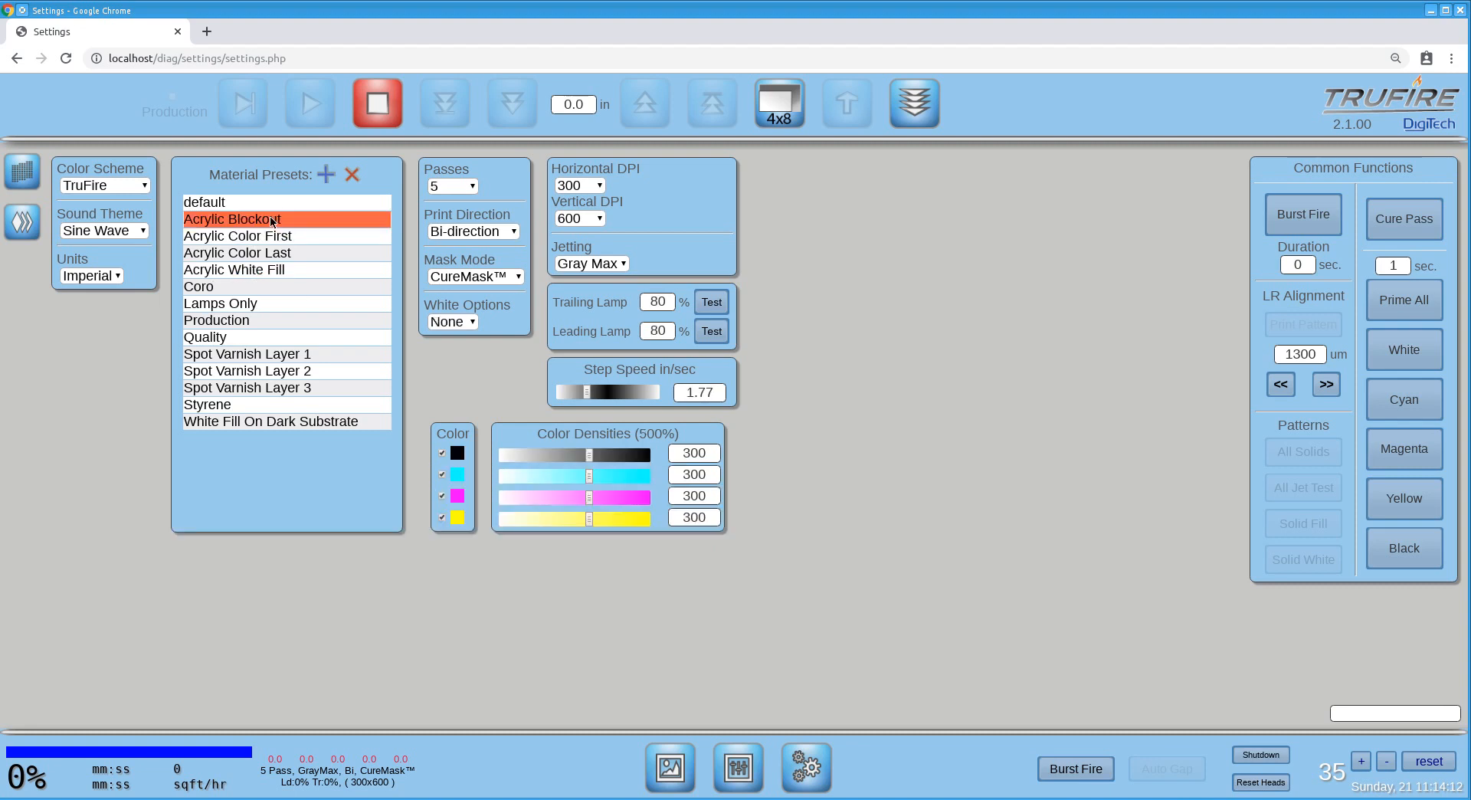
{"action": "left_click", "coordinate": [455, 188]}
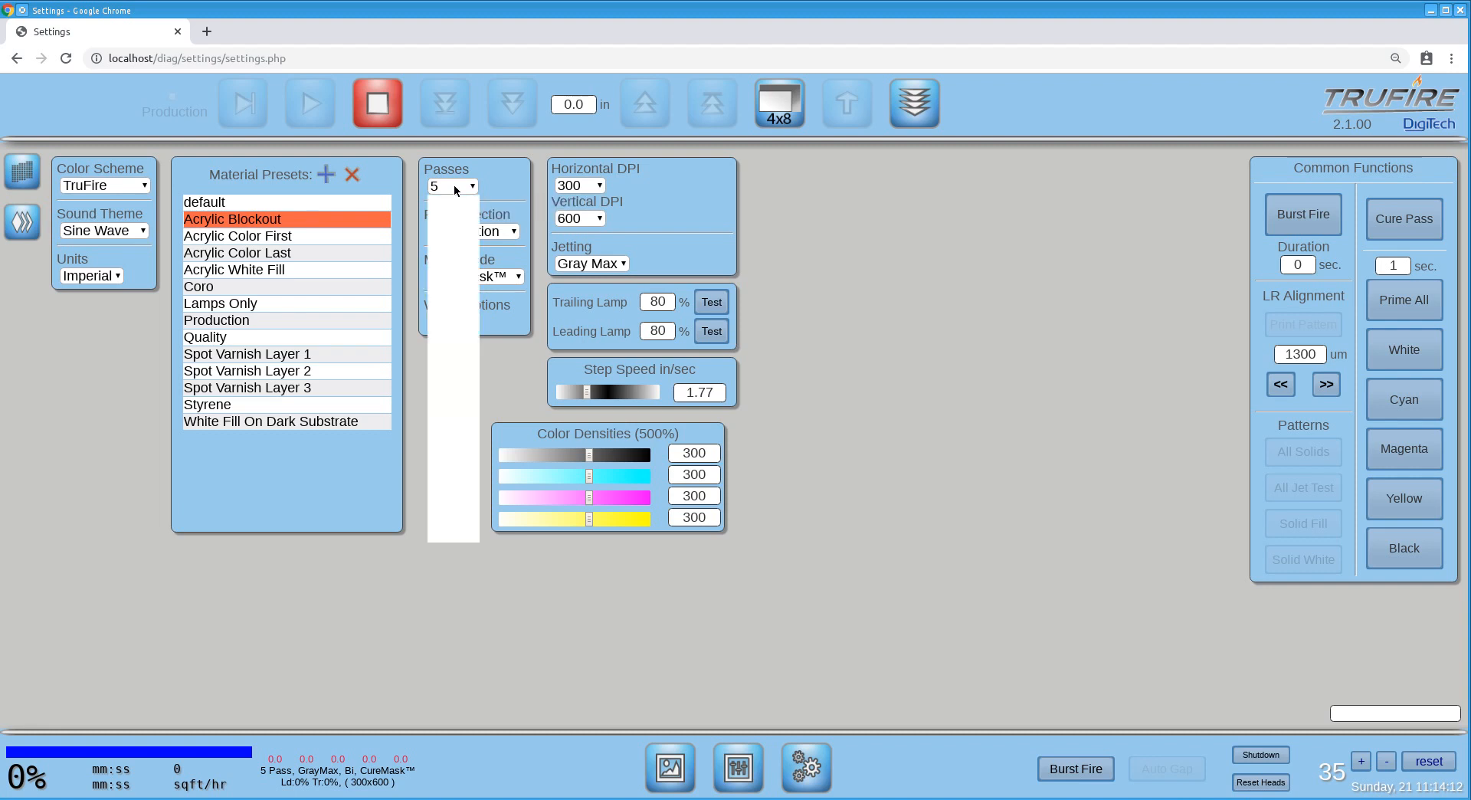
{"action": "left_click", "coordinate": [454, 188]}
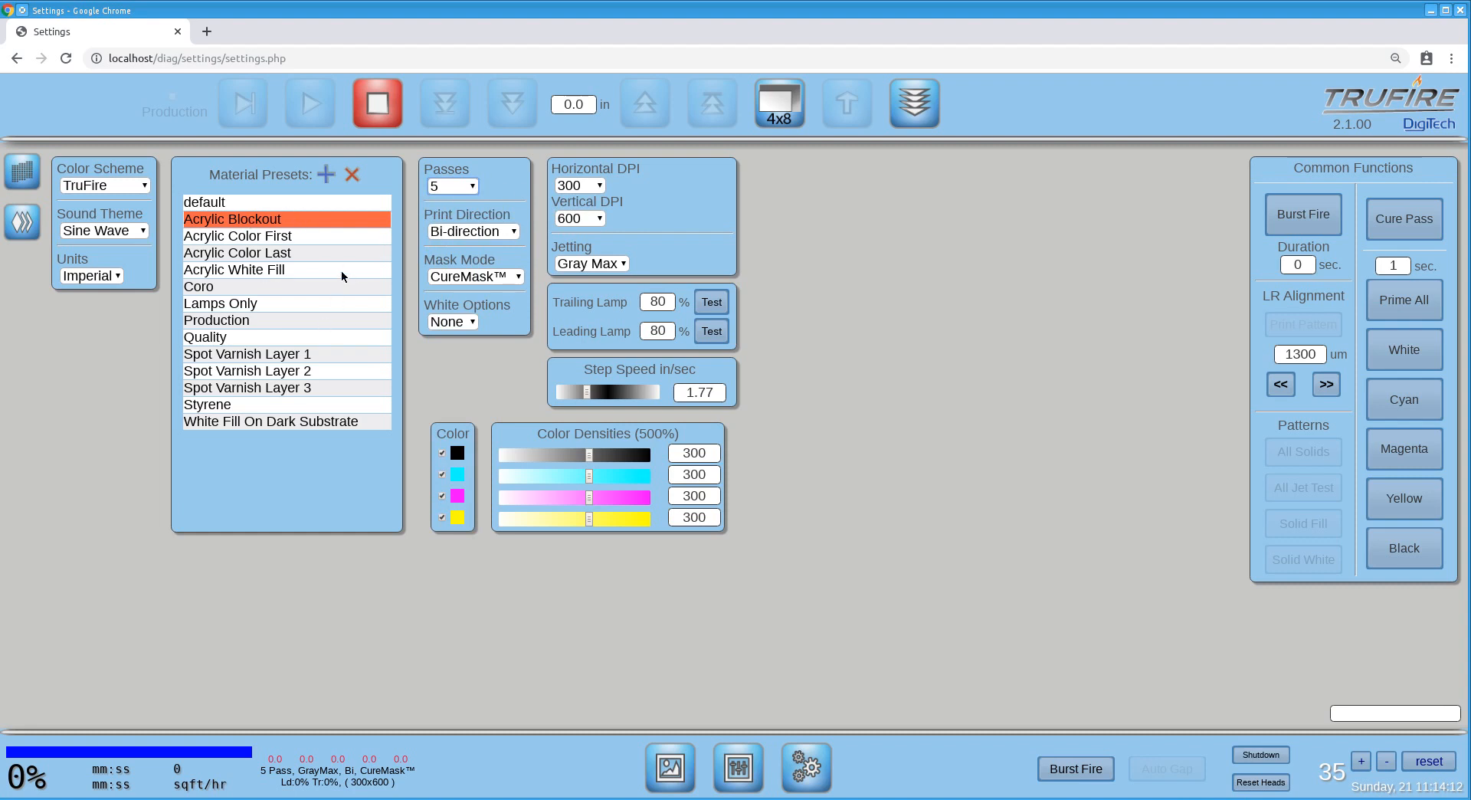
{"action": "left_click", "coordinate": [312, 269]}
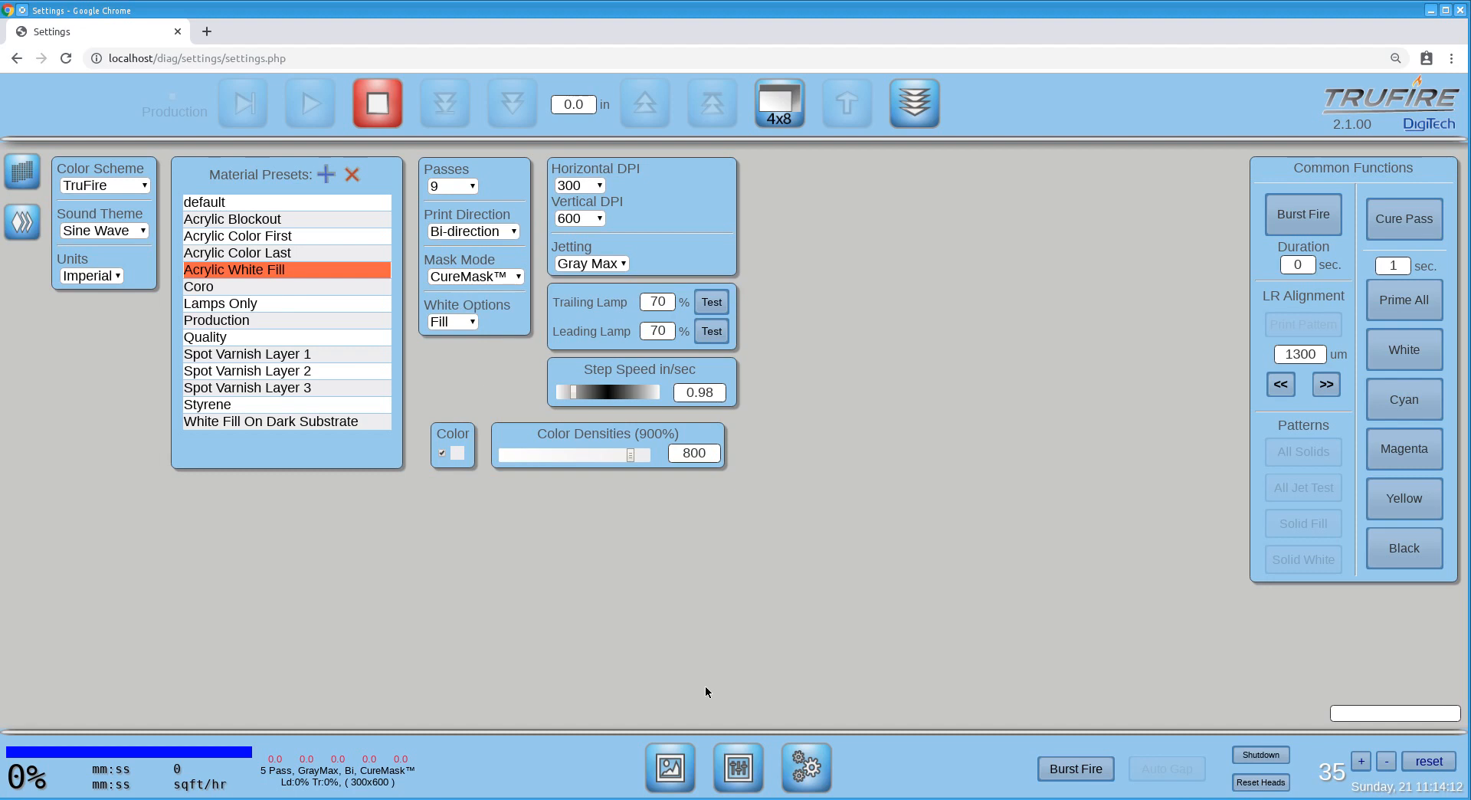
{"action": "left_click", "coordinate": [289, 253]}
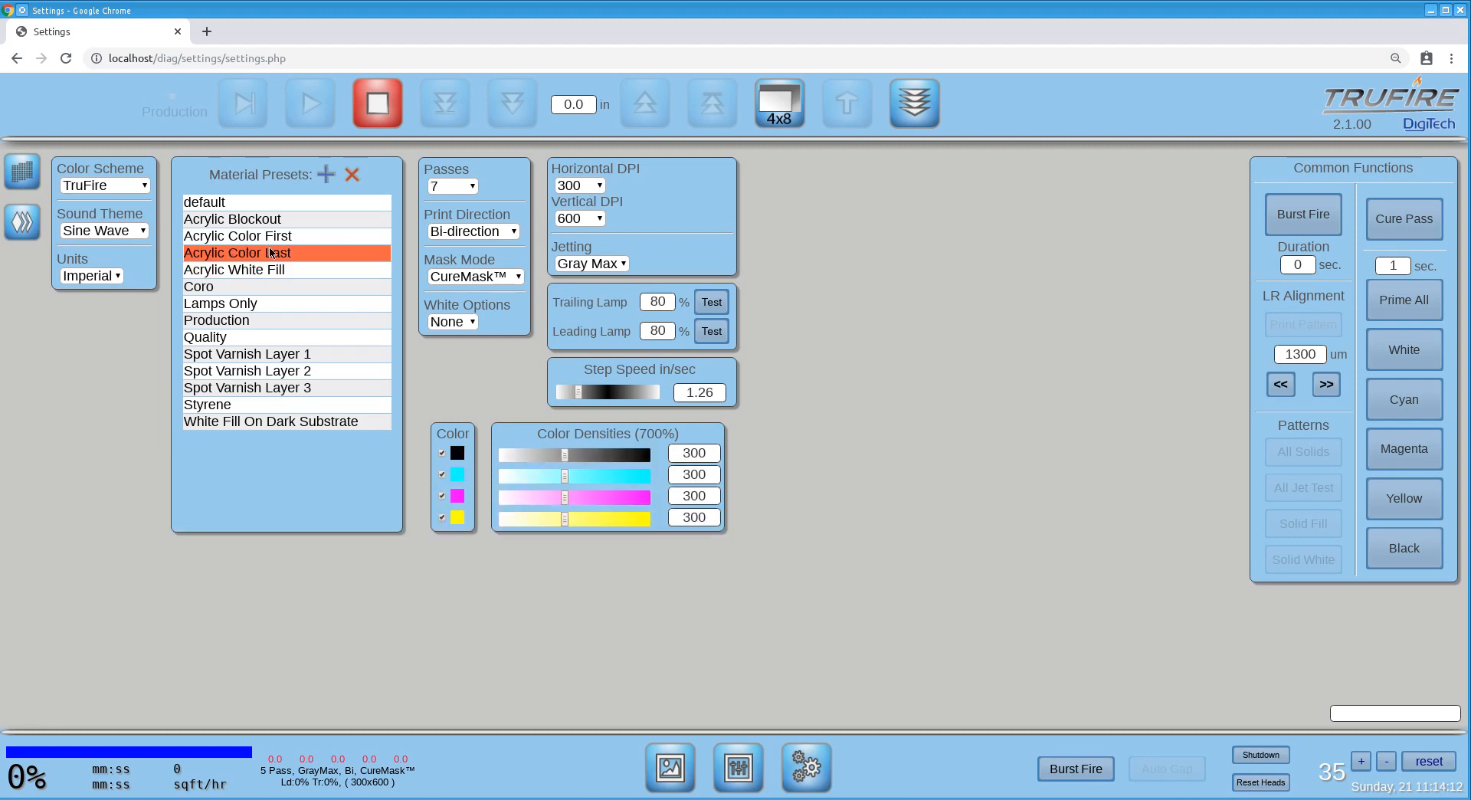
{"action": "left_click", "coordinate": [305, 236]}
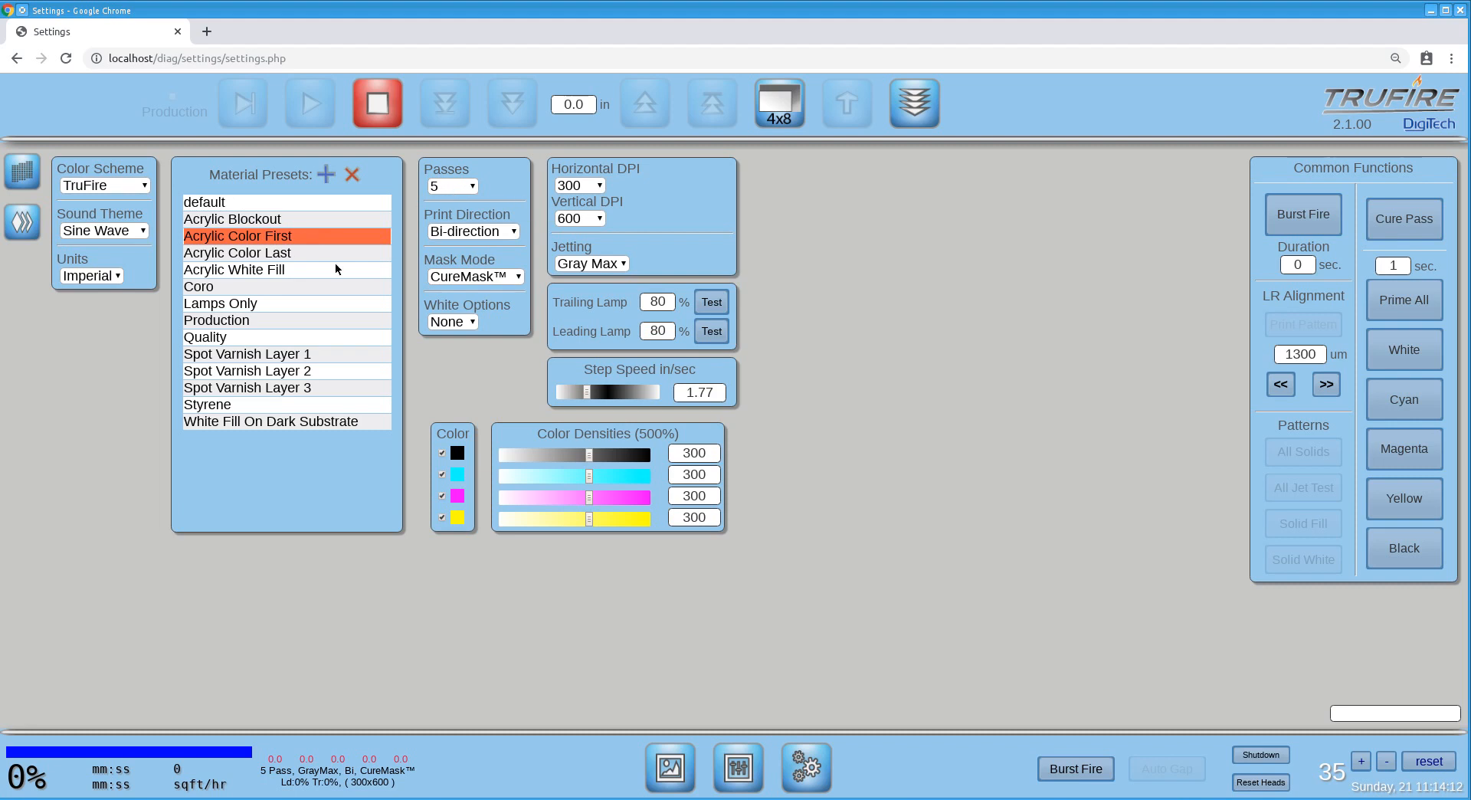
{"action": "left_click", "coordinate": [314, 251]}
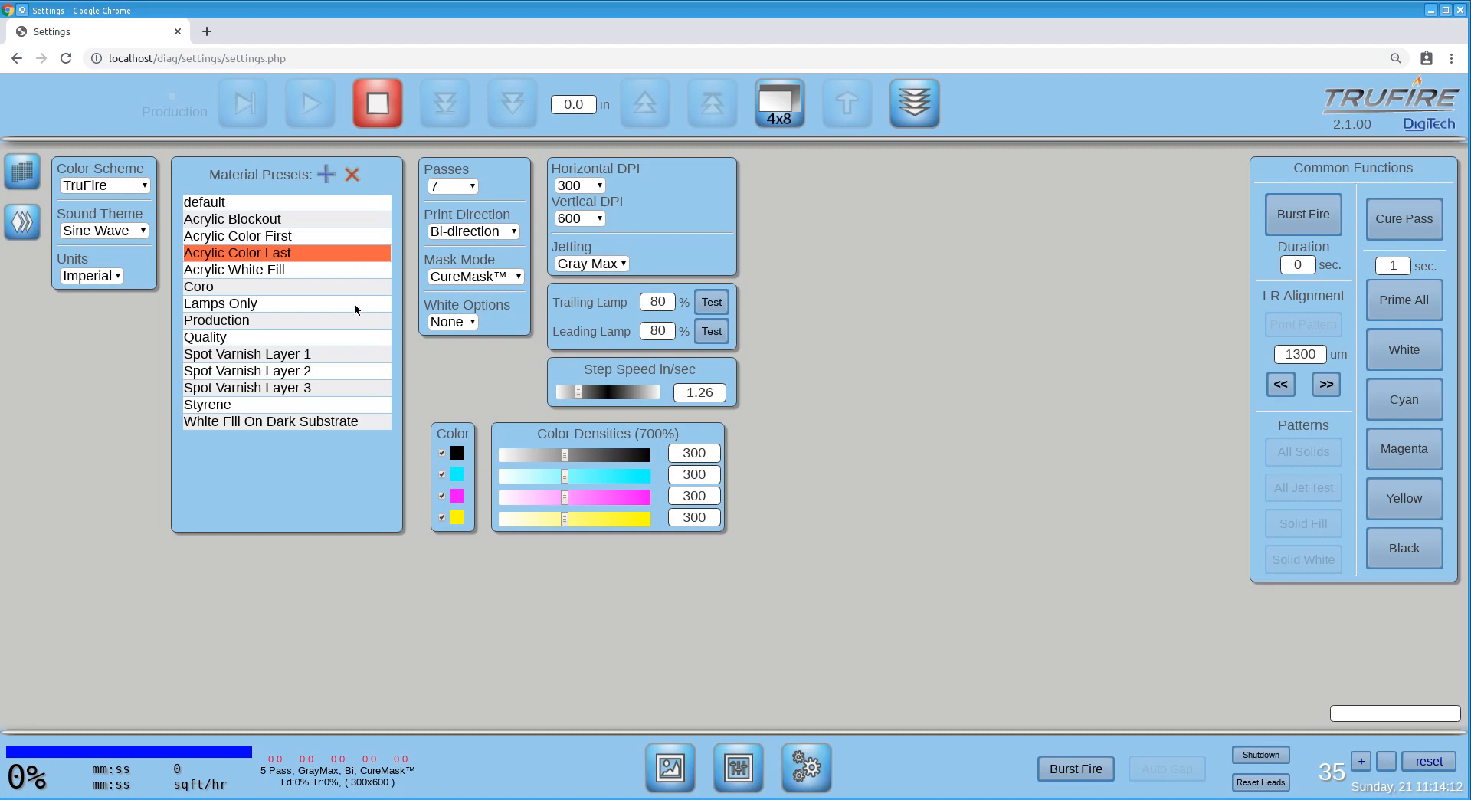
Return to the layout page and apply the Acrylic Color First preset to the first layer and Acrylic White Fill to the second.
{"action": "left_click", "coordinate": [669, 769]}
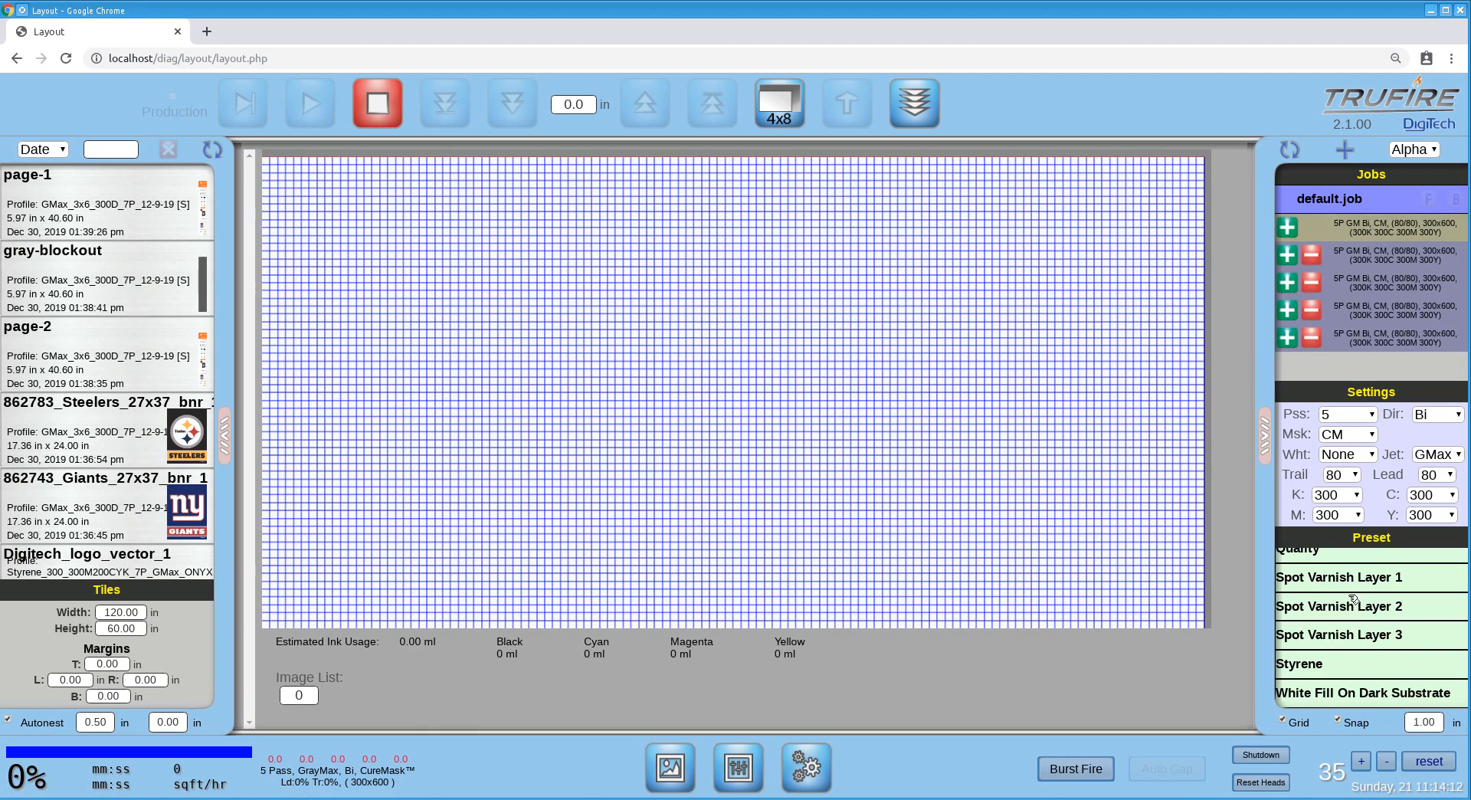
{"action": "scroll", "coordinate": [1357, 613], "scroll_direction": "up", "scroll_amount": 10}
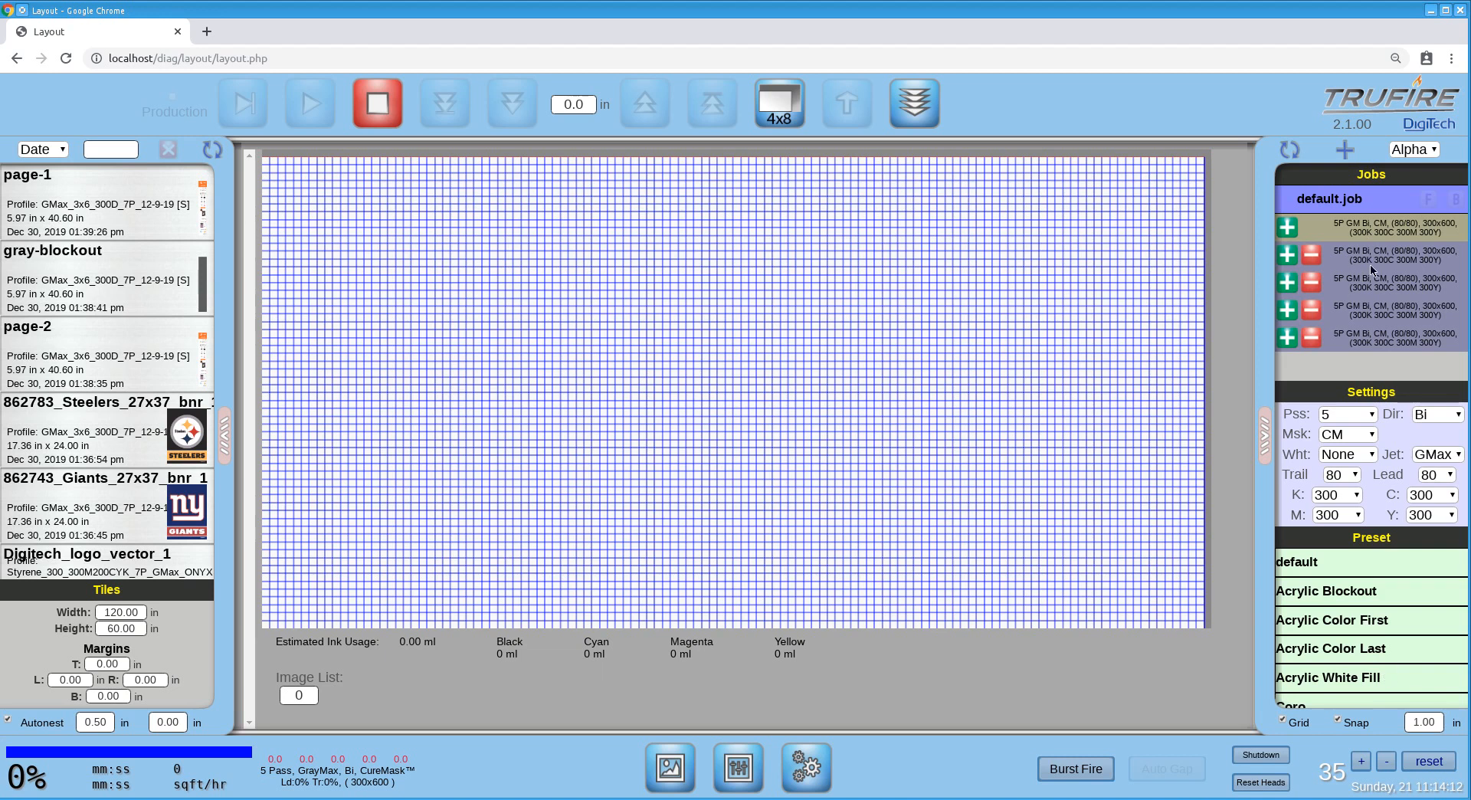
{"action": "left_click", "coordinate": [1365, 624]}
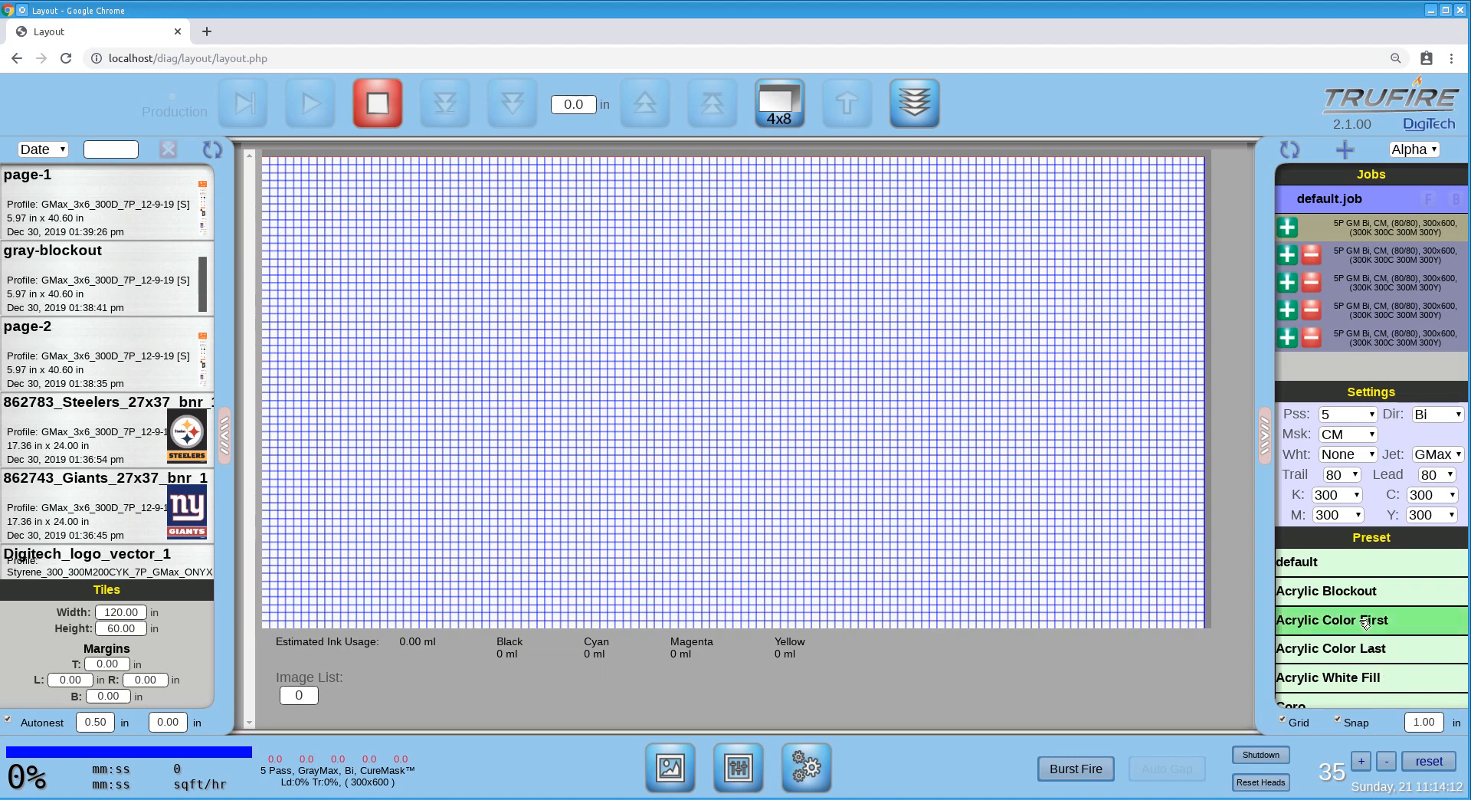
{"action": "left_click", "coordinate": [1365, 623]}
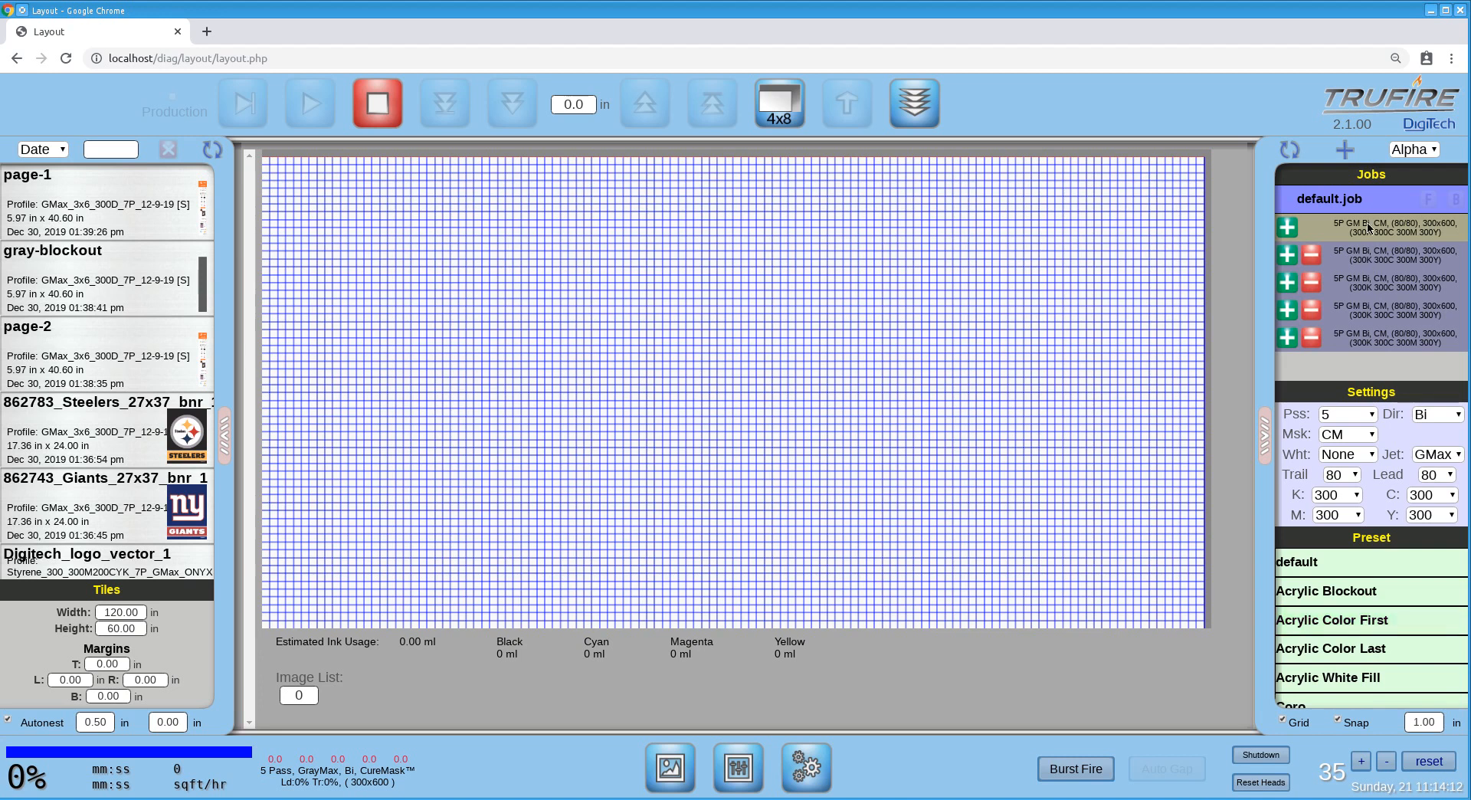
{"action": "left_click", "coordinate": [1375, 256]}
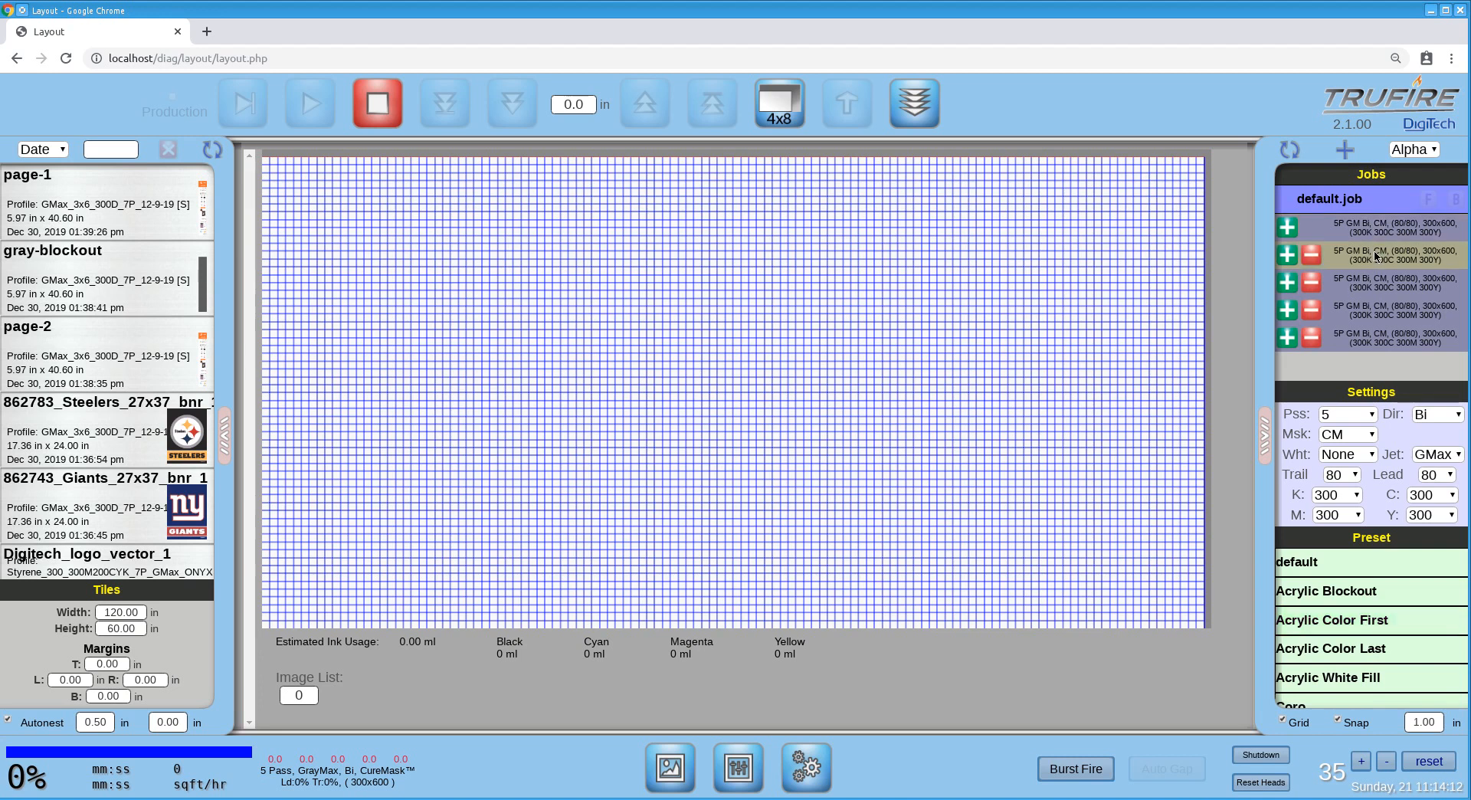
{"action": "left_click", "coordinate": [1369, 677]}
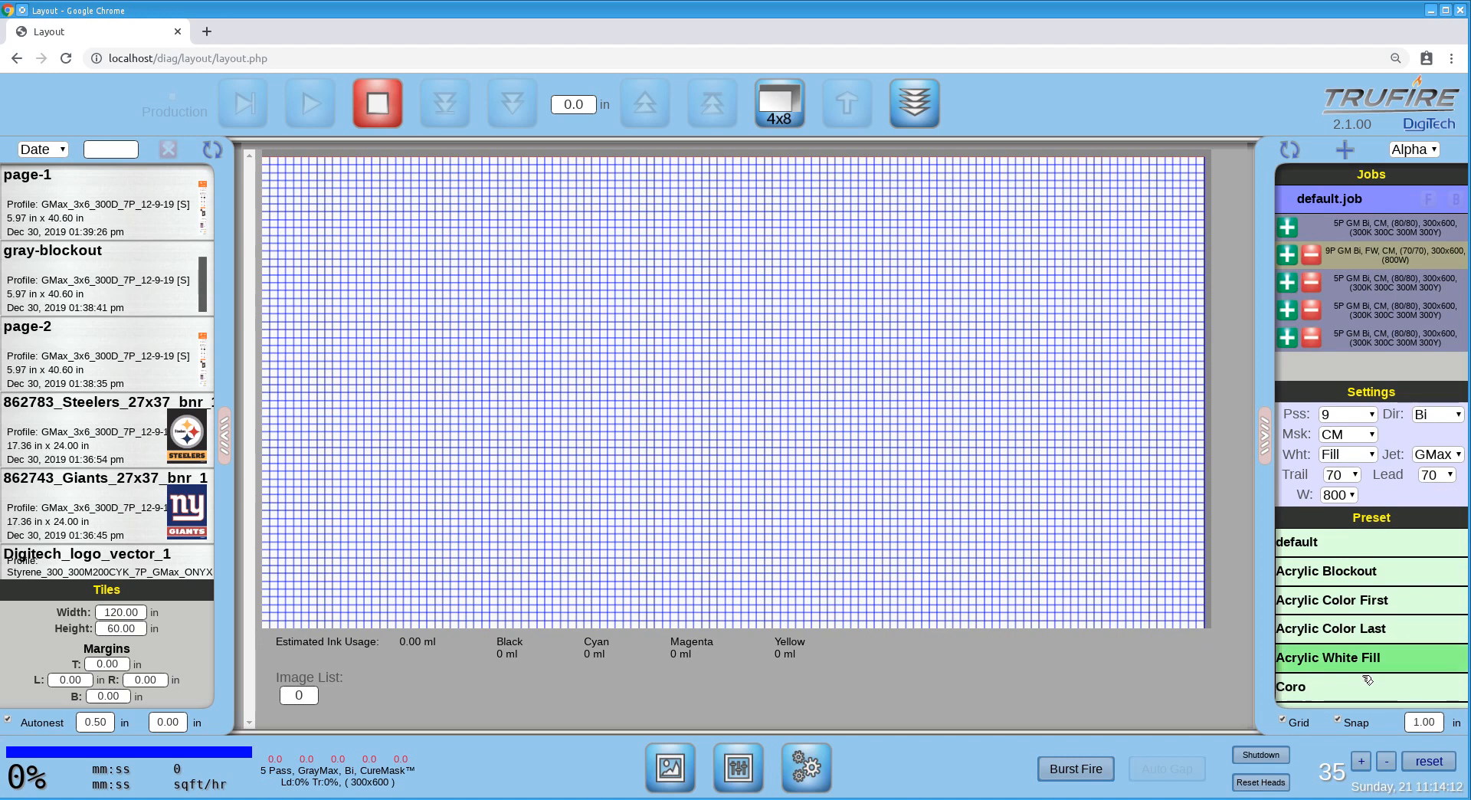
Apply presets to the remaining layers: Acrylic Blockout on the third, Acrylic White Fill on the fourth and Acrylic Color Last on the fifth.
{"action": "left_click", "coordinate": [1370, 284]}
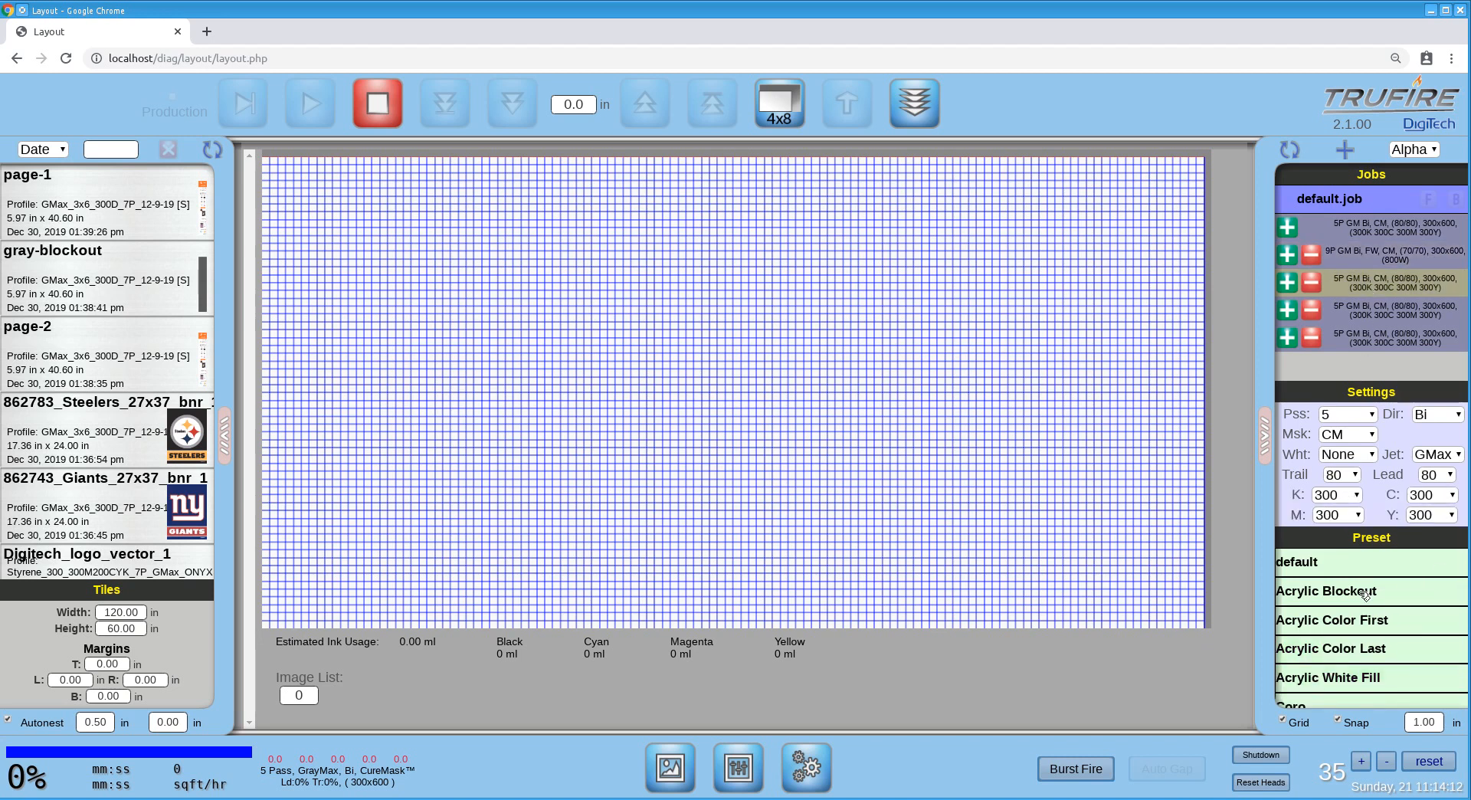
{"action": "left_click", "coordinate": [1383, 307]}
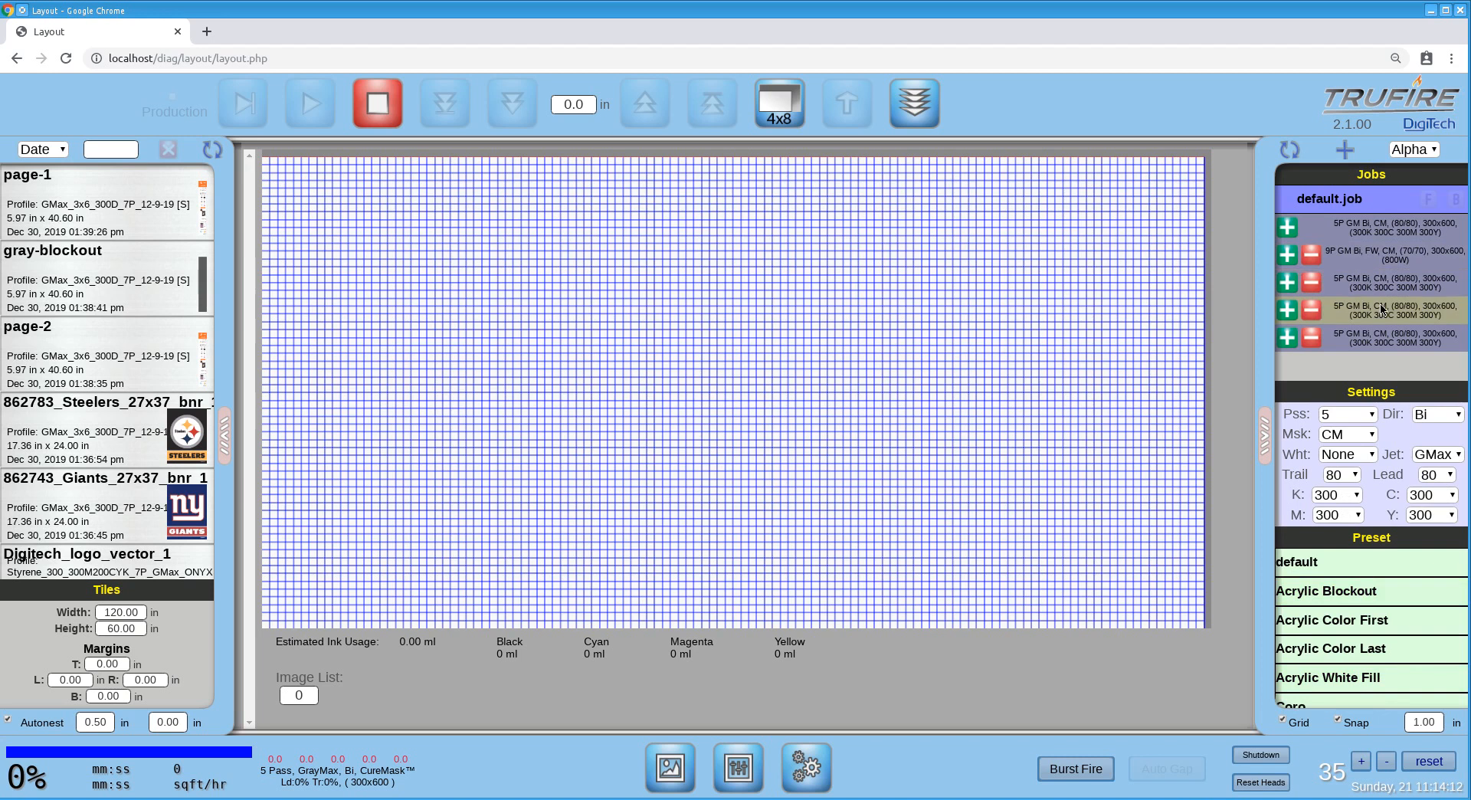
{"action": "left_click", "coordinate": [1362, 679]}
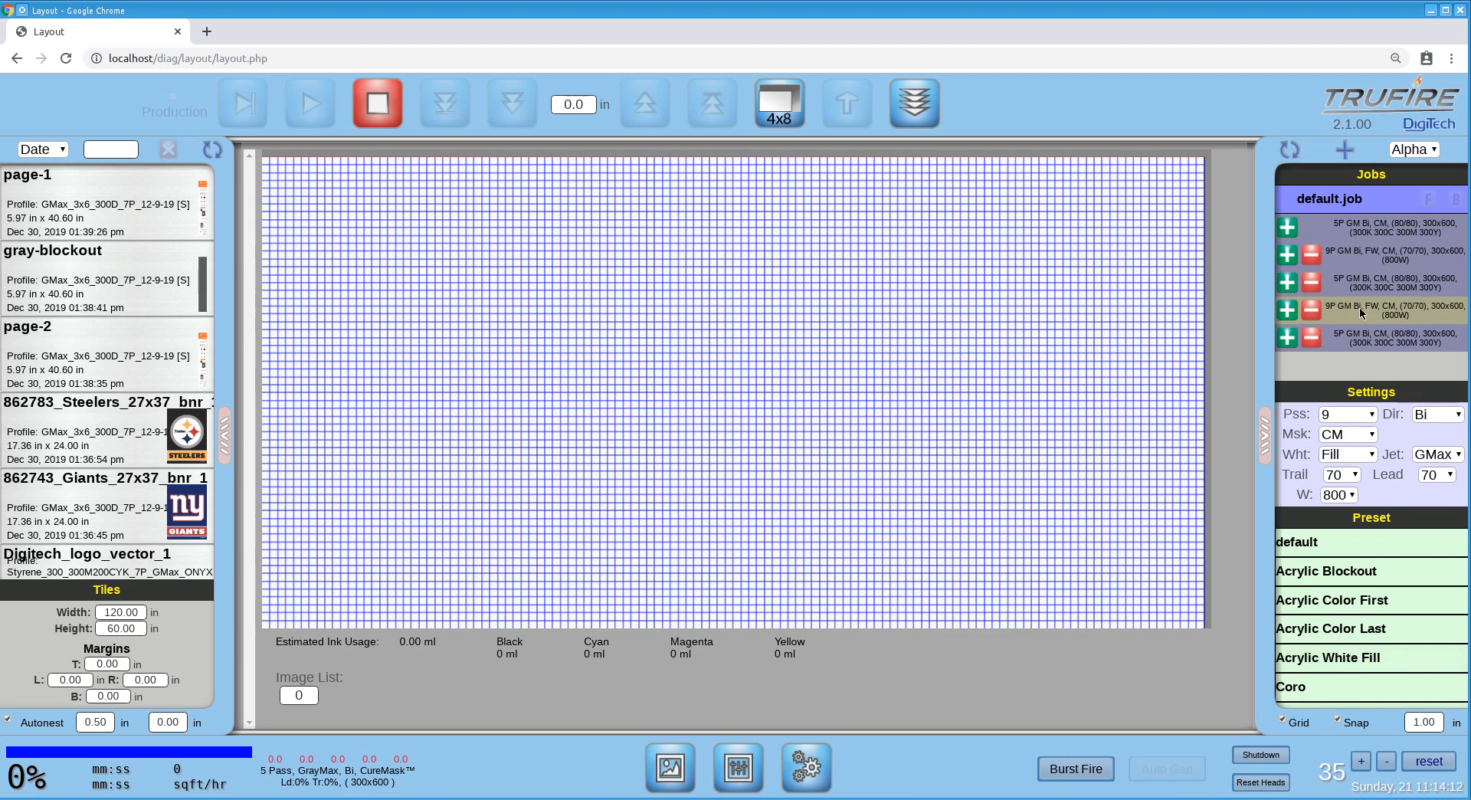
{"action": "left_click", "coordinate": [1371, 335]}
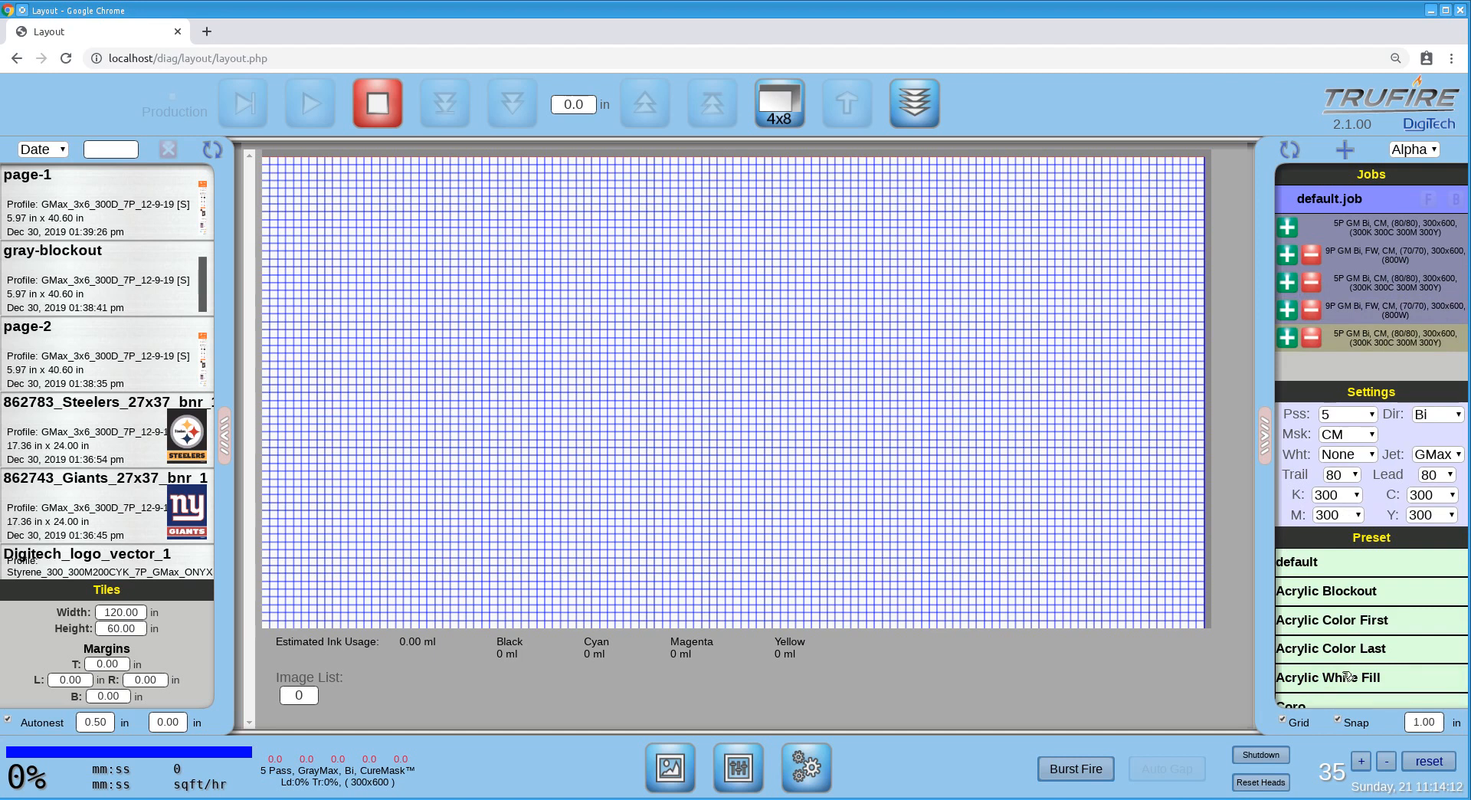
{"action": "left_click", "coordinate": [1366, 650]}
Place the page-1 image on the job's first layer and mirror it left to right.
{"action": "left_click", "coordinate": [1383, 228]}
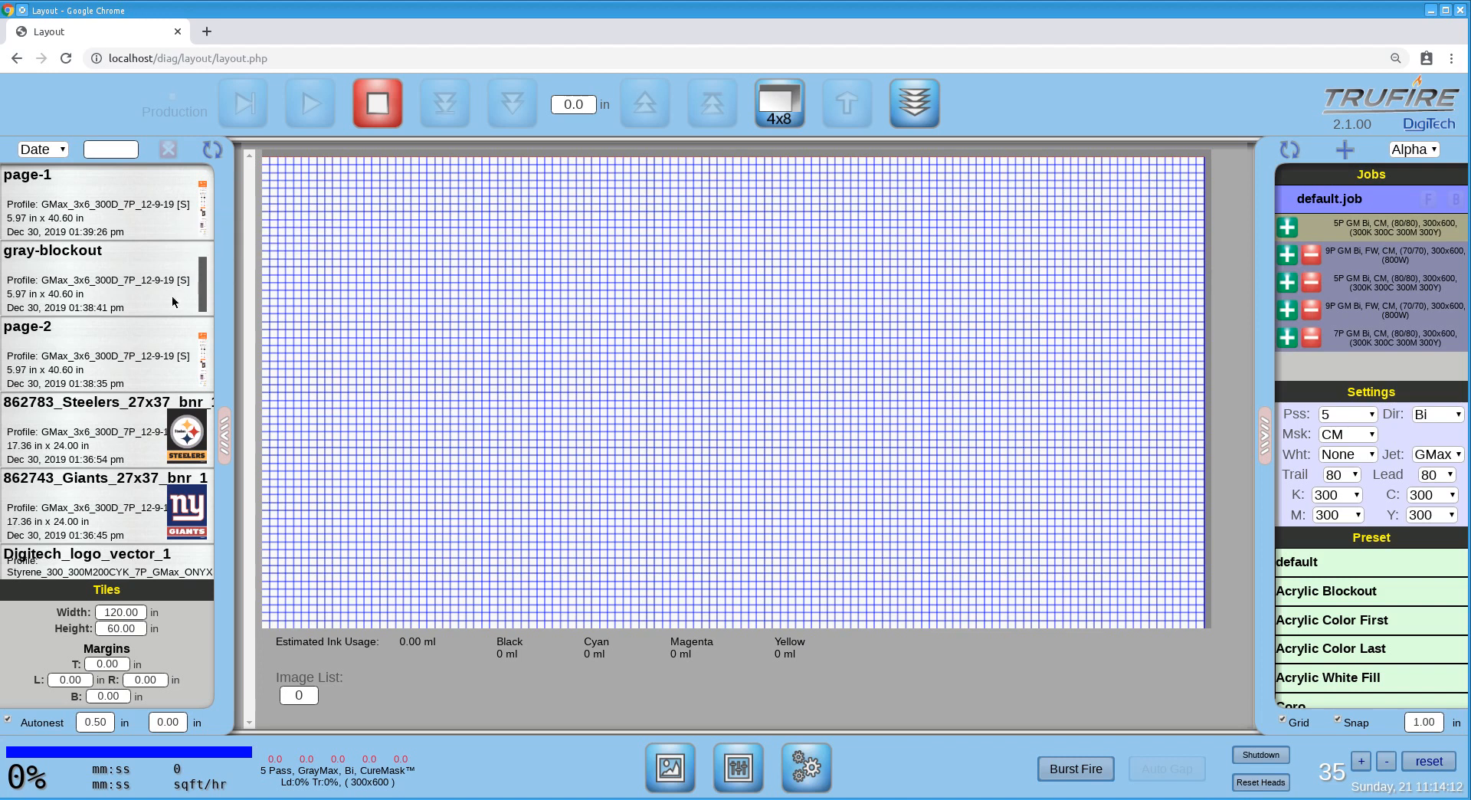
{"action": "mouse_move", "coordinate": [206, 202]}
{"action": "mouse_move", "coordinate": [205, 264]}
{"action": "double_click", "coordinate": [205, 198]}
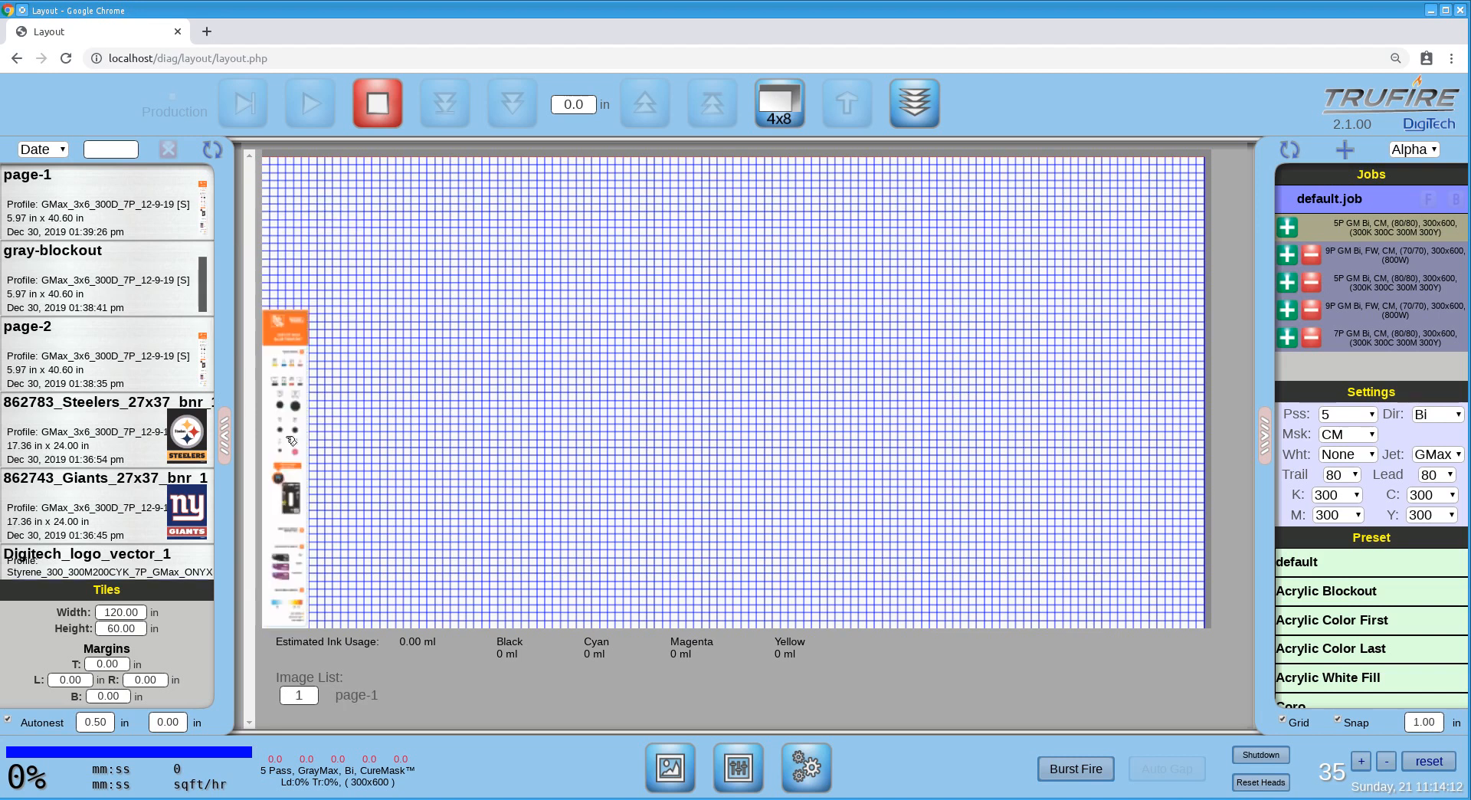
{"action": "left_click", "coordinate": [291, 441]}
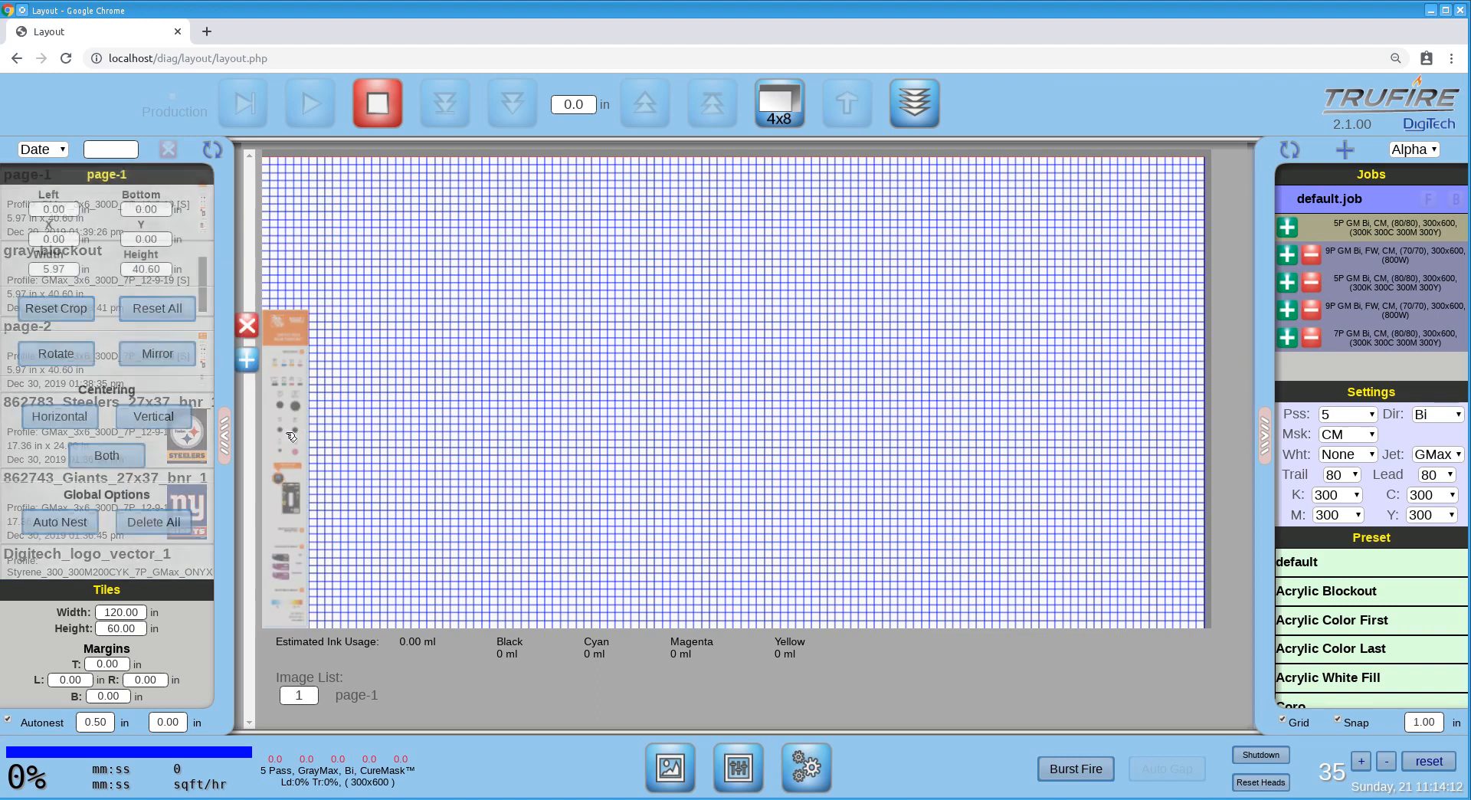
{"action": "left_click", "coordinate": [157, 353]}
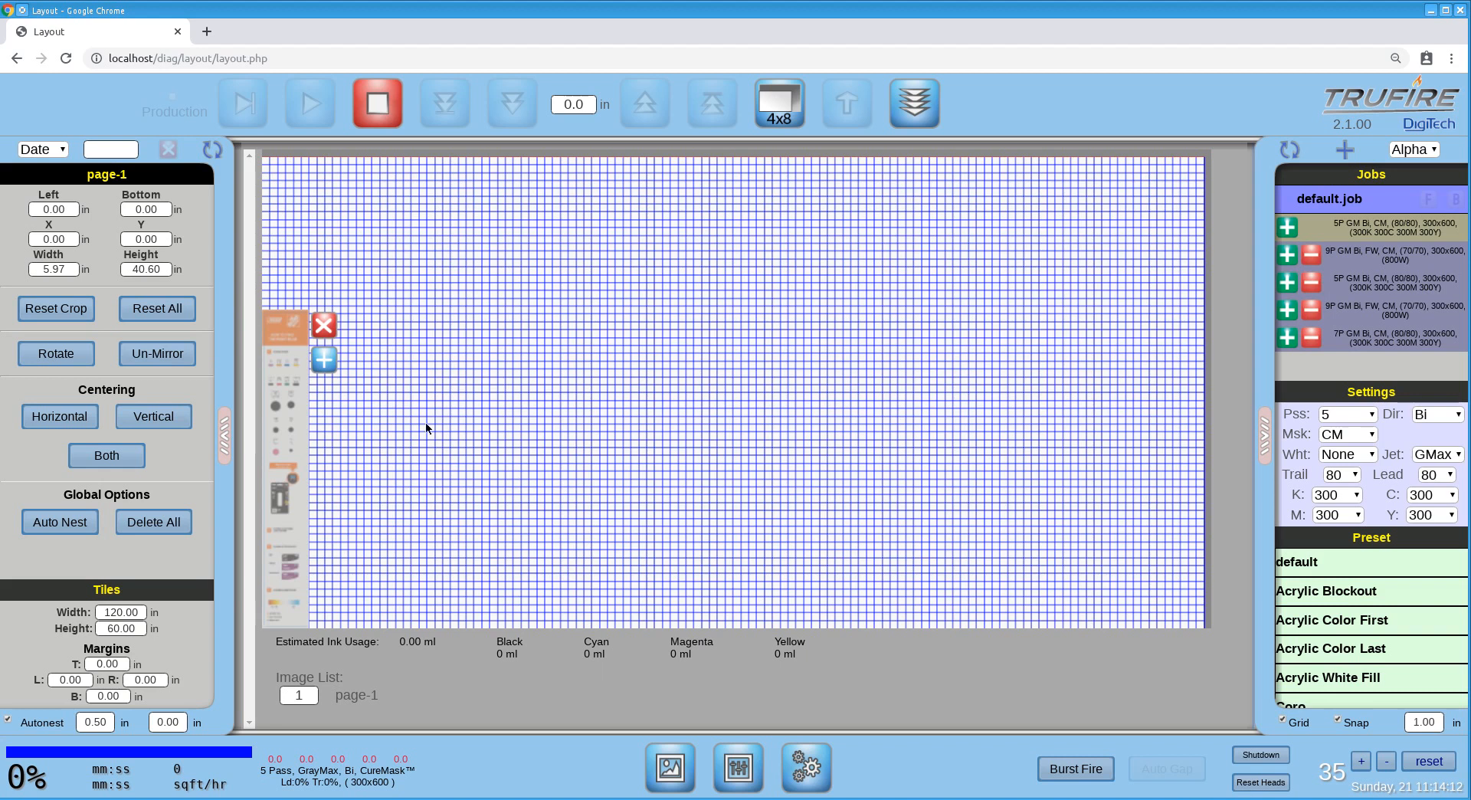
{"action": "left_click", "coordinate": [285, 439]}
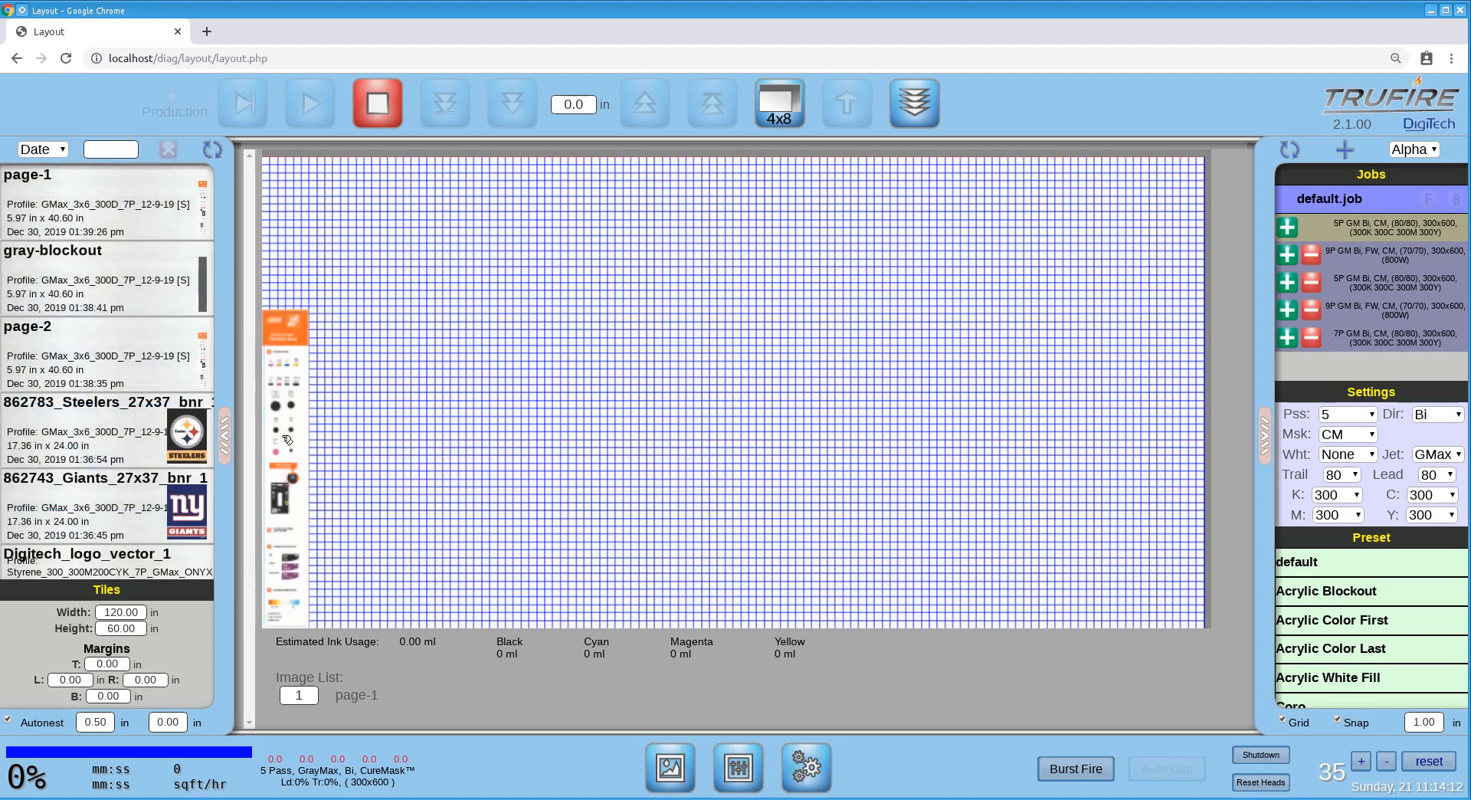
Set the number of page-1 copies on the first layer to 18.
{"action": "left_click", "coordinate": [306, 689]}
{"action": "type", "text": "8"}
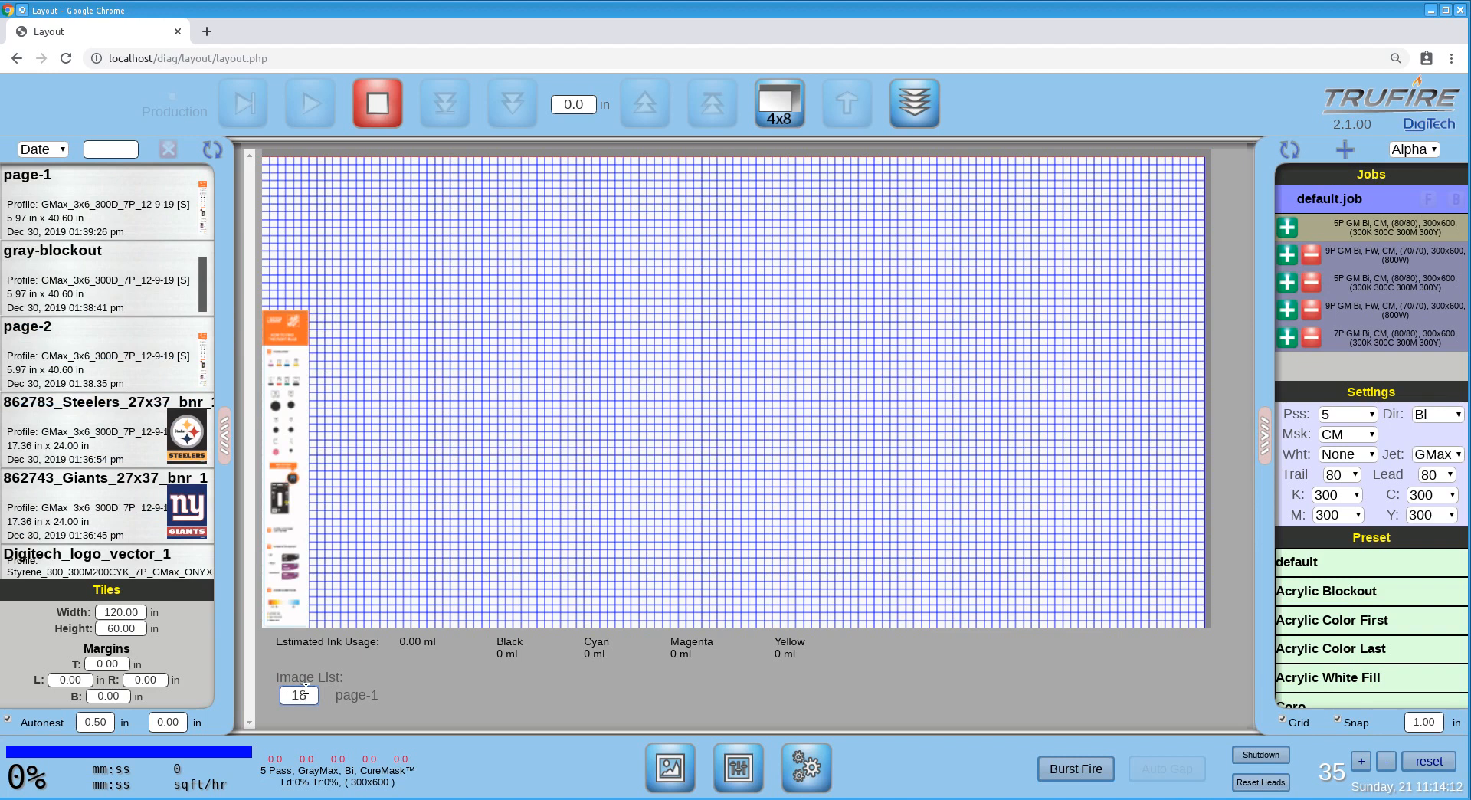
{"action": "key", "text": "Return"}
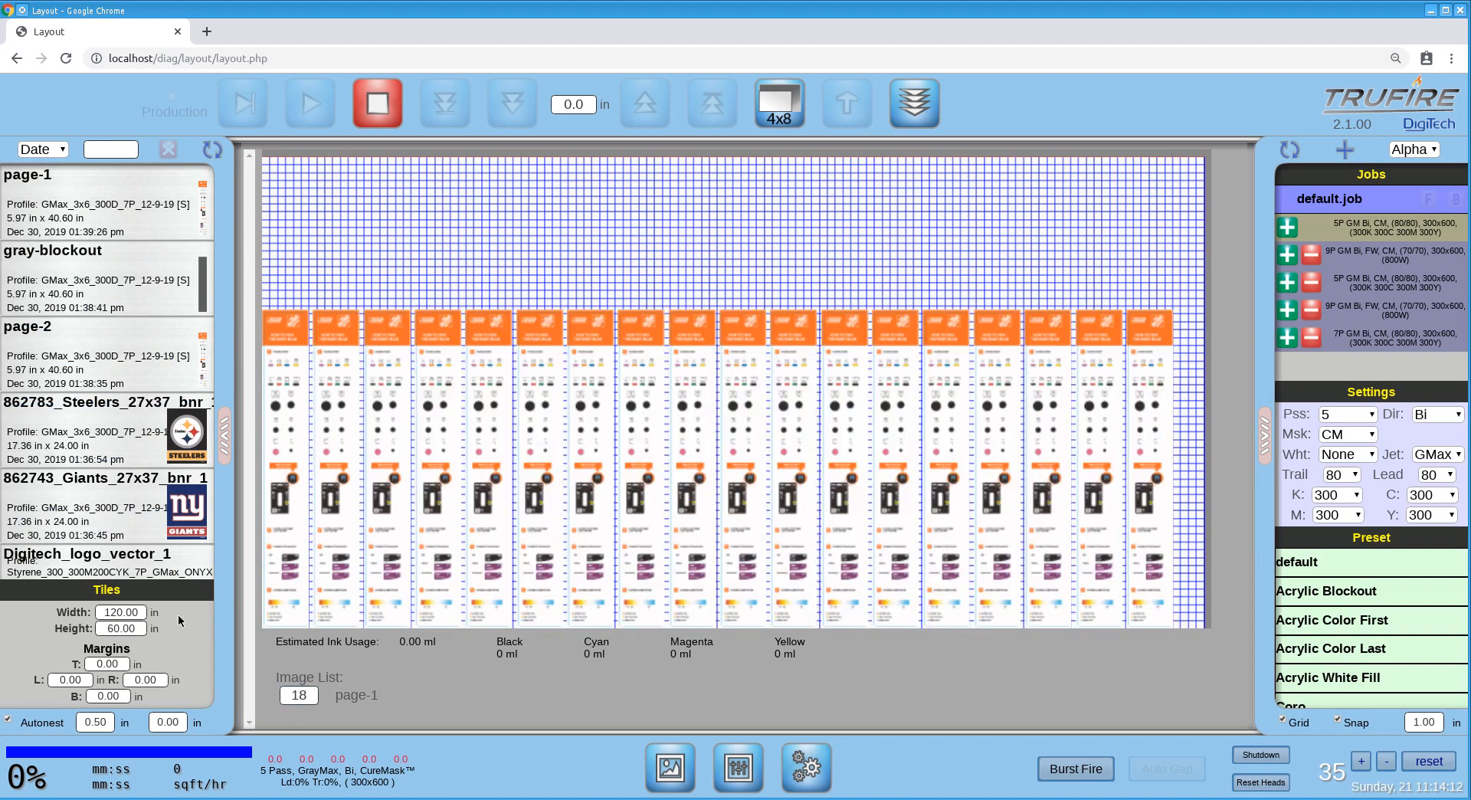
{"action": "double_click", "coordinate": [102, 723]}
Place the gray-blockout image on the second layer and set its quantity to 18 copies.
{"action": "left_click", "coordinate": [1376, 255]}
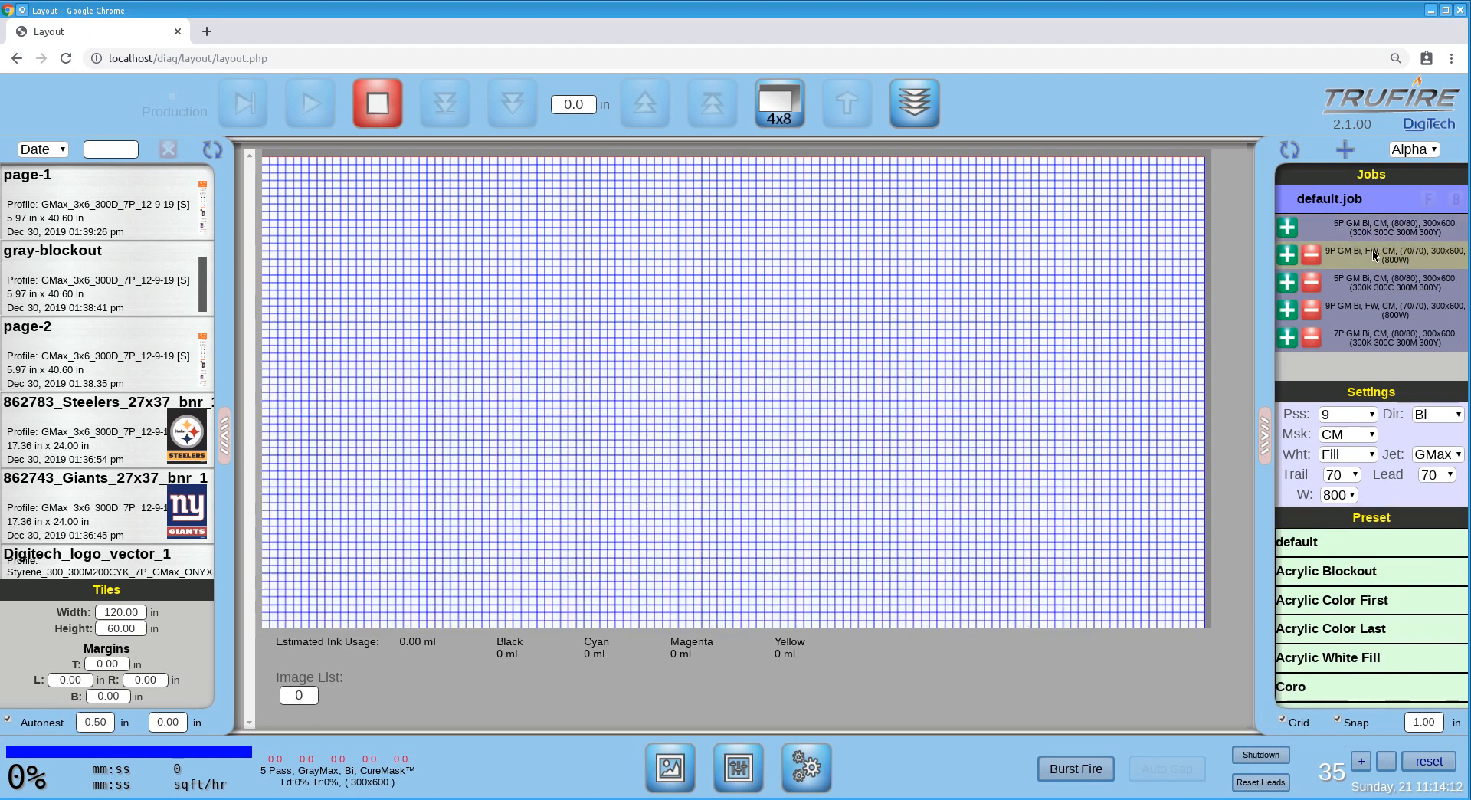
{"action": "left_click", "coordinate": [206, 280]}
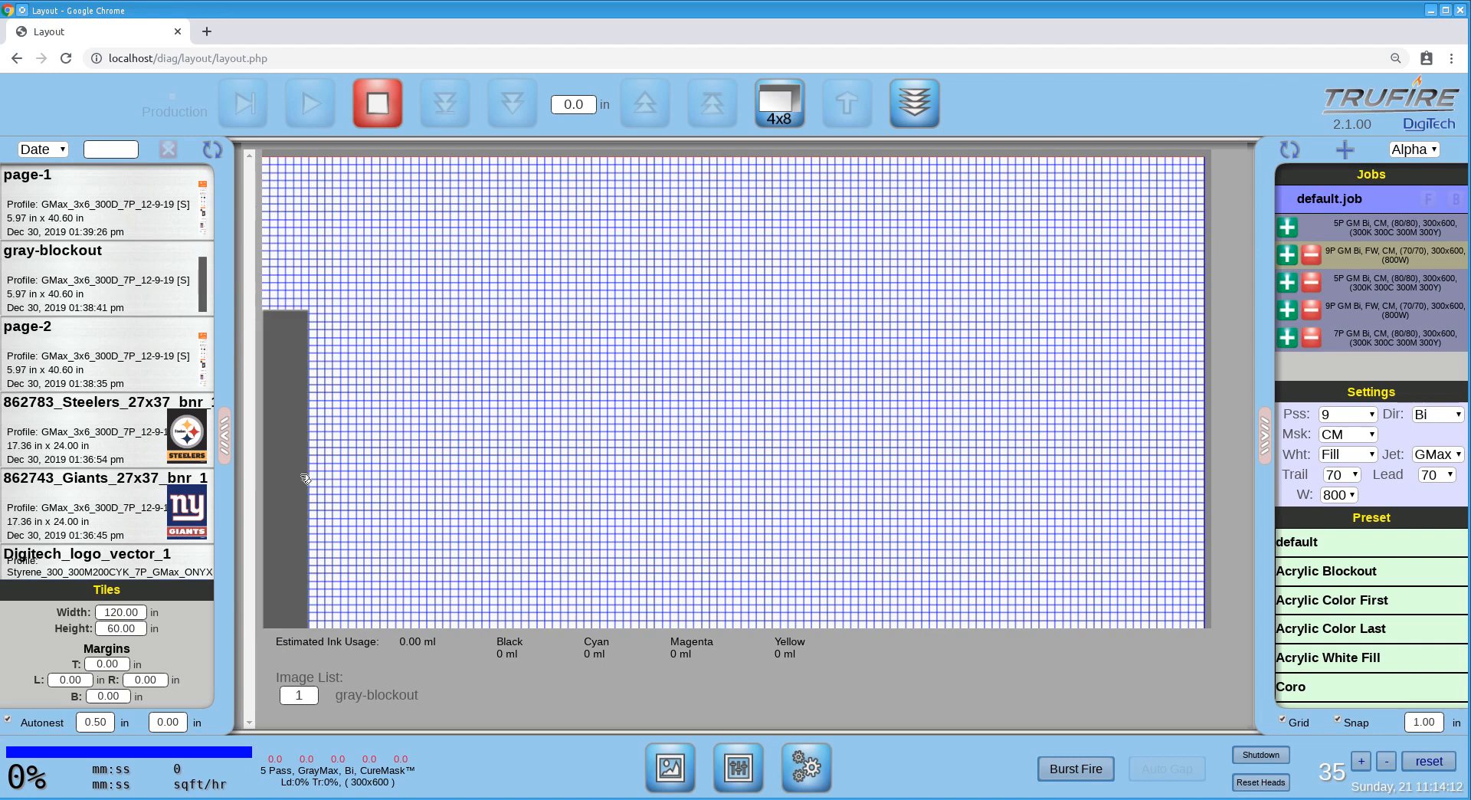
{"action": "left_click", "coordinate": [288, 431]}
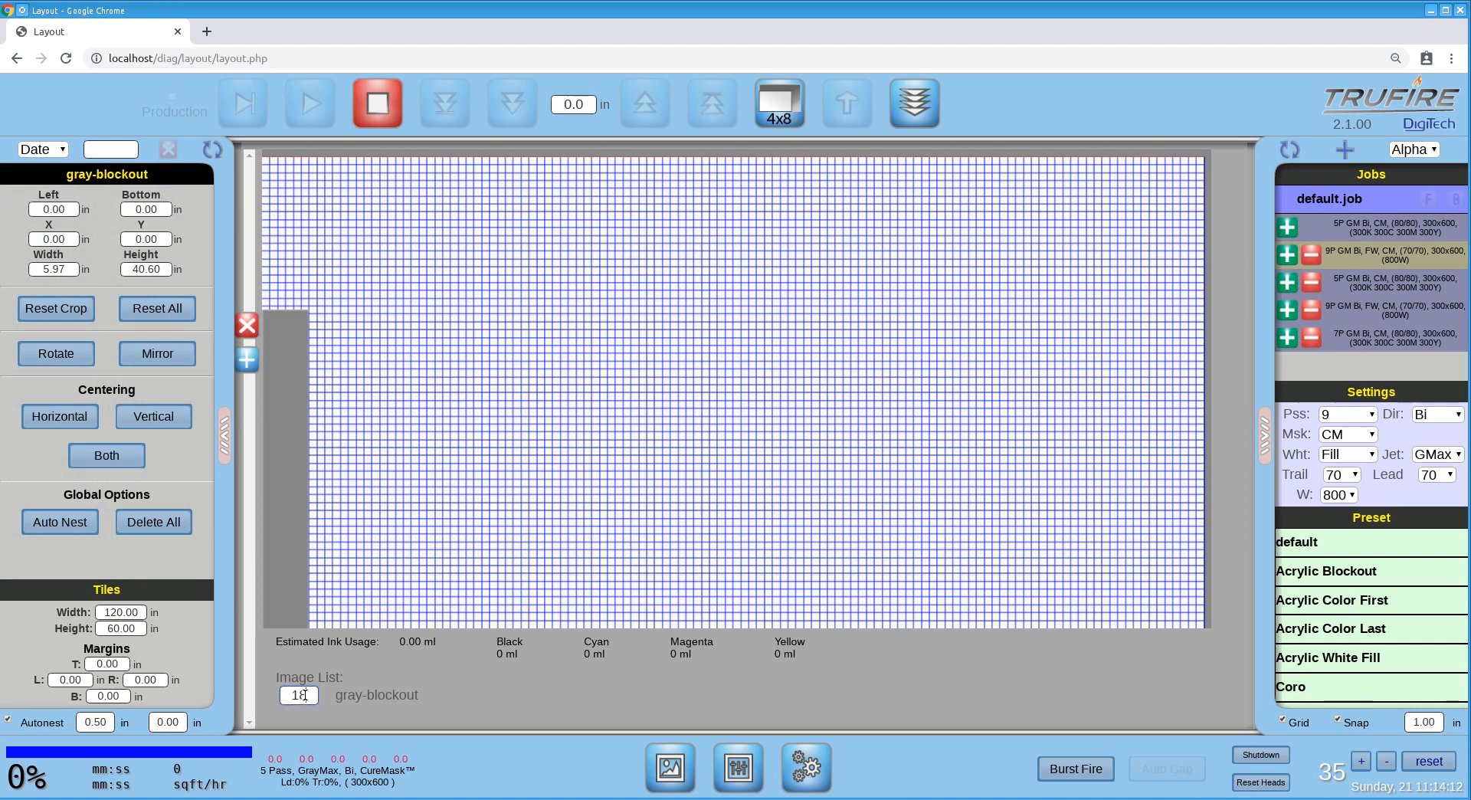
{"action": "key", "text": "Return"}
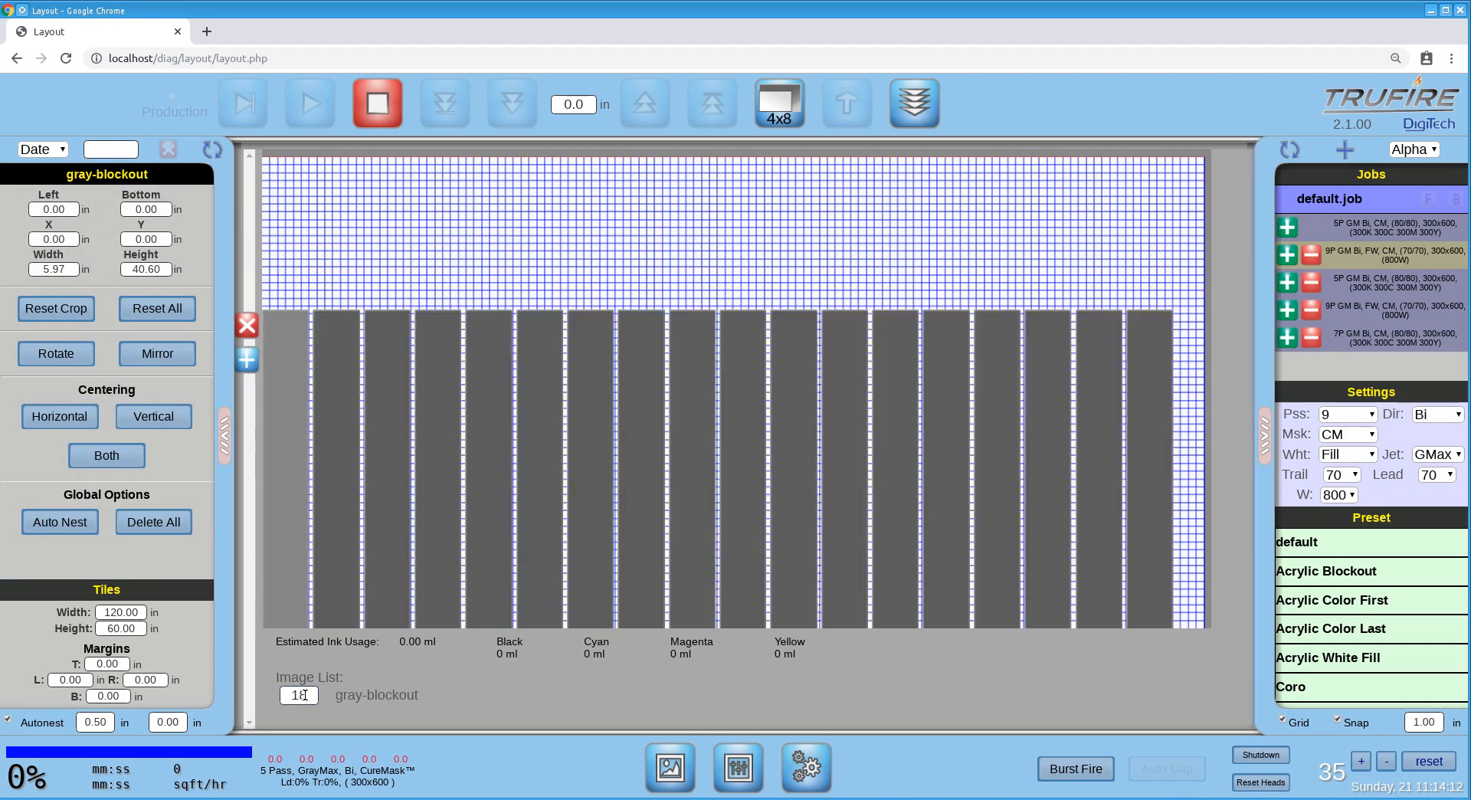
{"action": "left_click", "coordinate": [297, 483]}
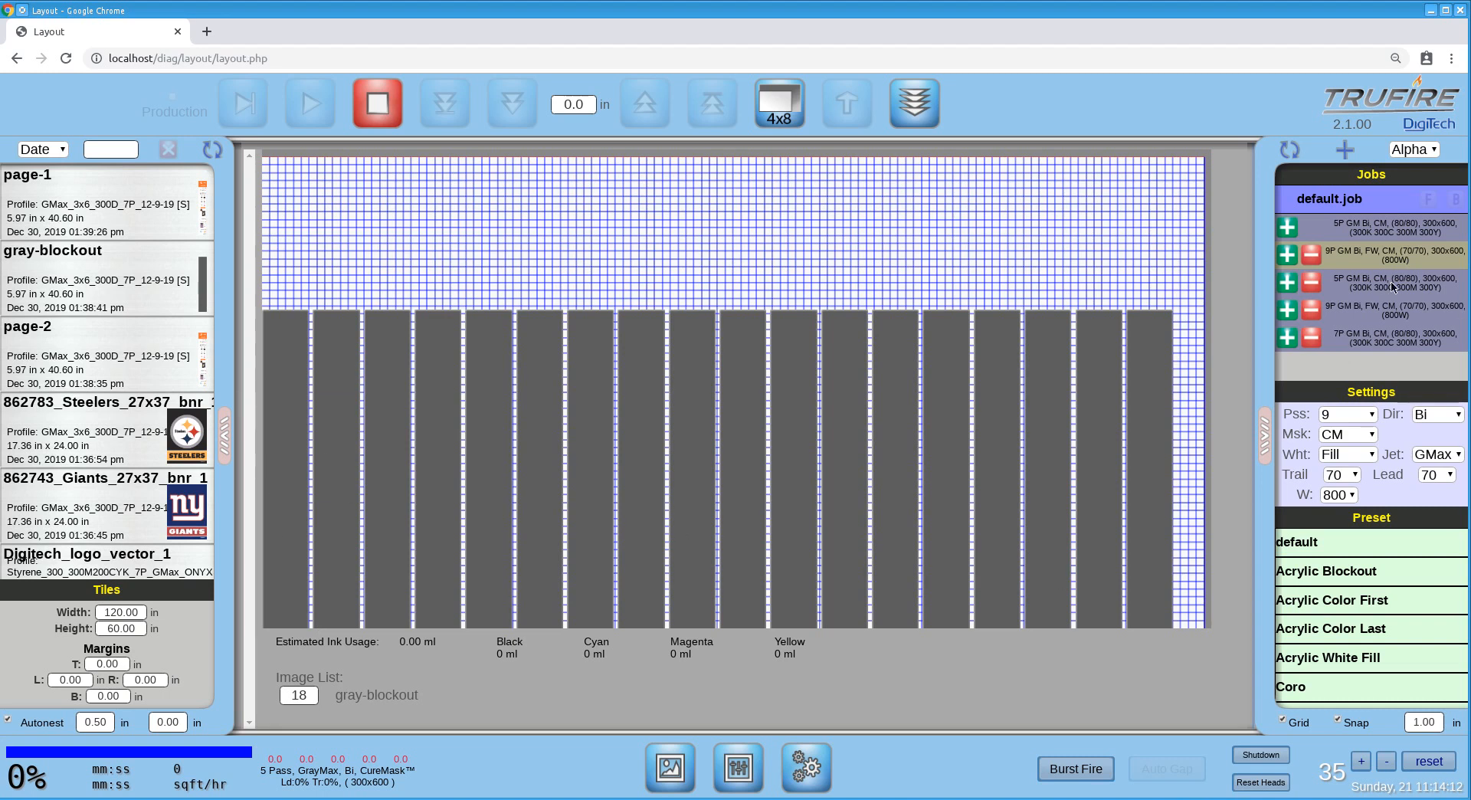
Add gray-blockout to the third layer with a quantity of 18 copies.
{"action": "left_click", "coordinate": [1365, 282]}
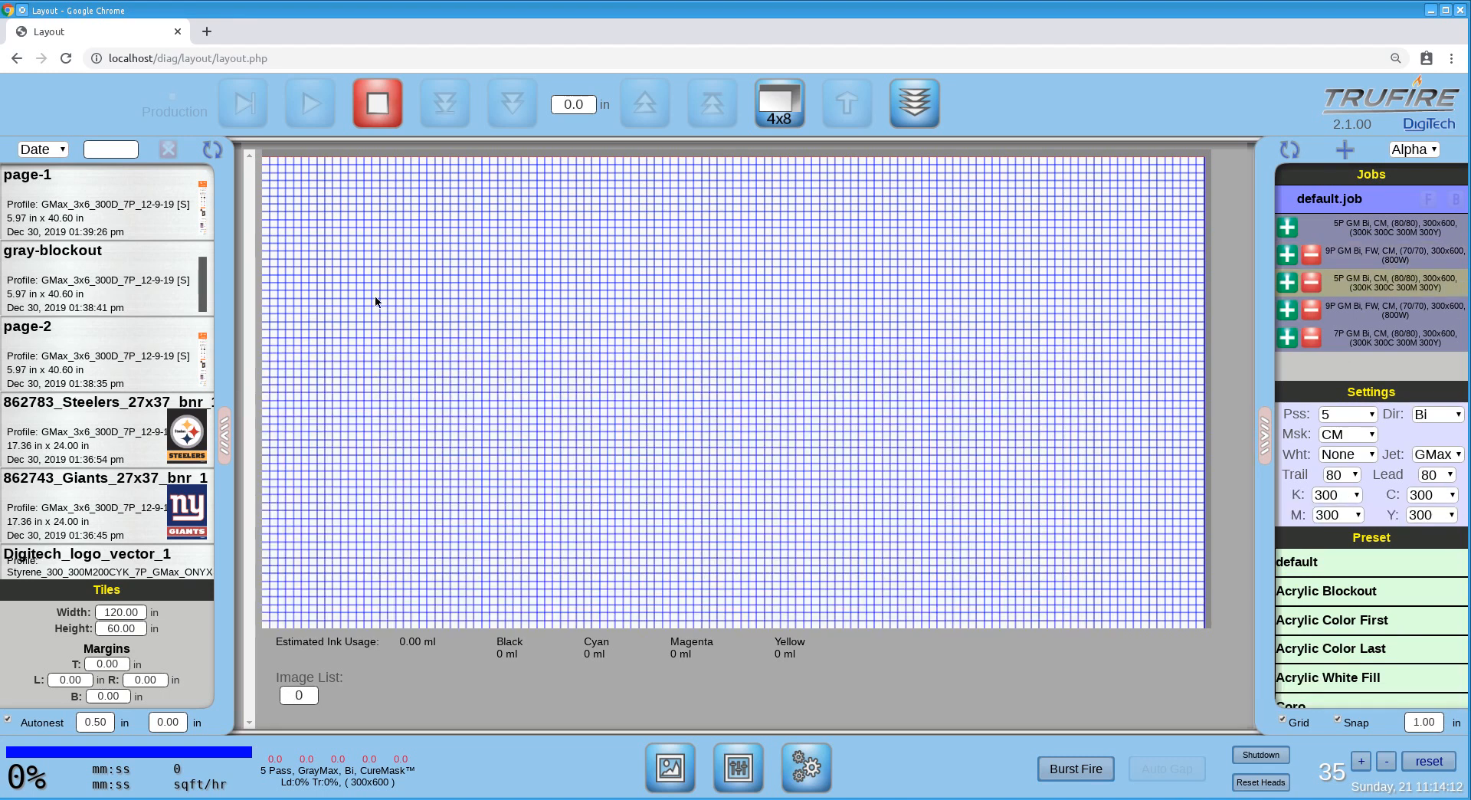
{"action": "double_click", "coordinate": [203, 265]}
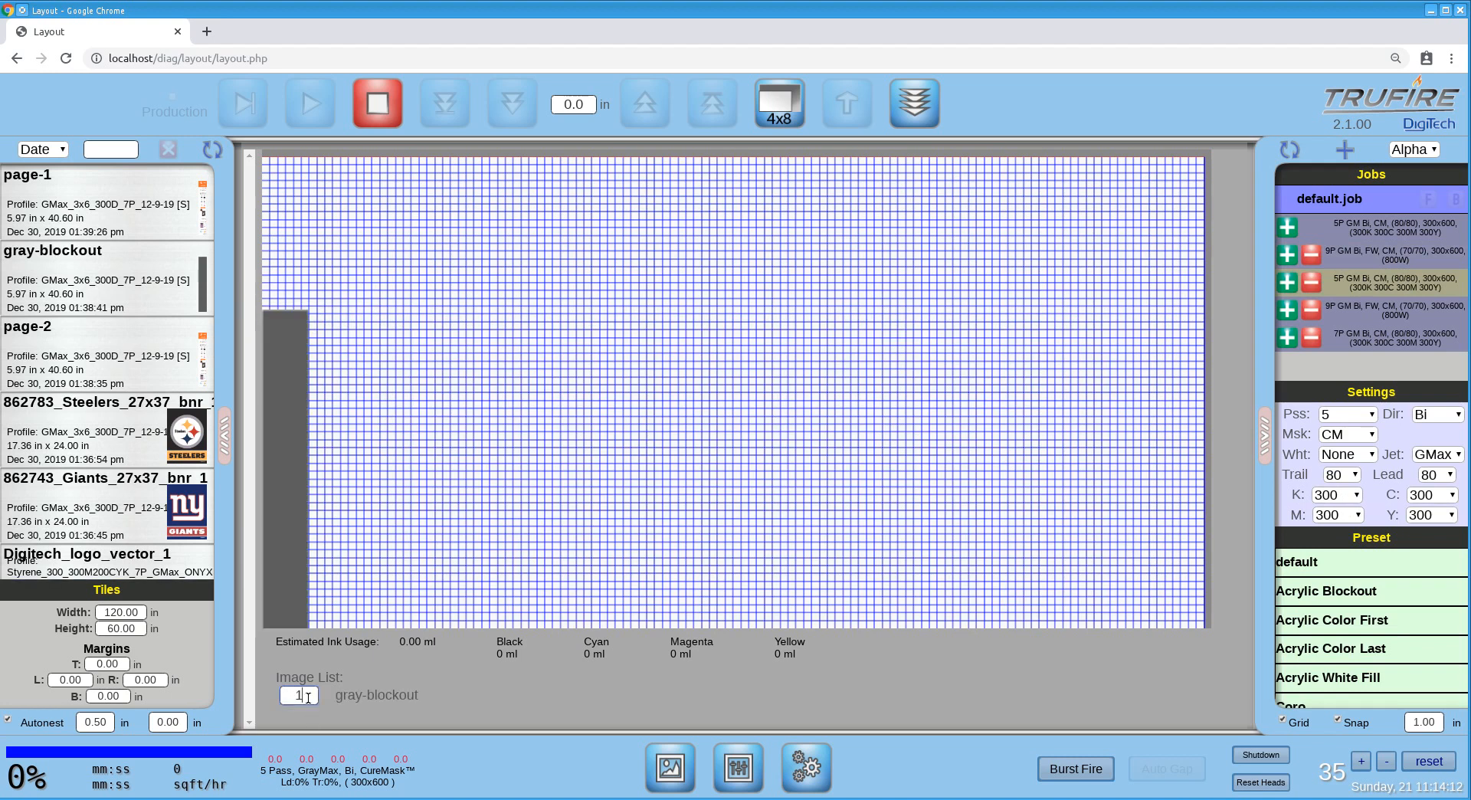
{"action": "type", "text": "8"}
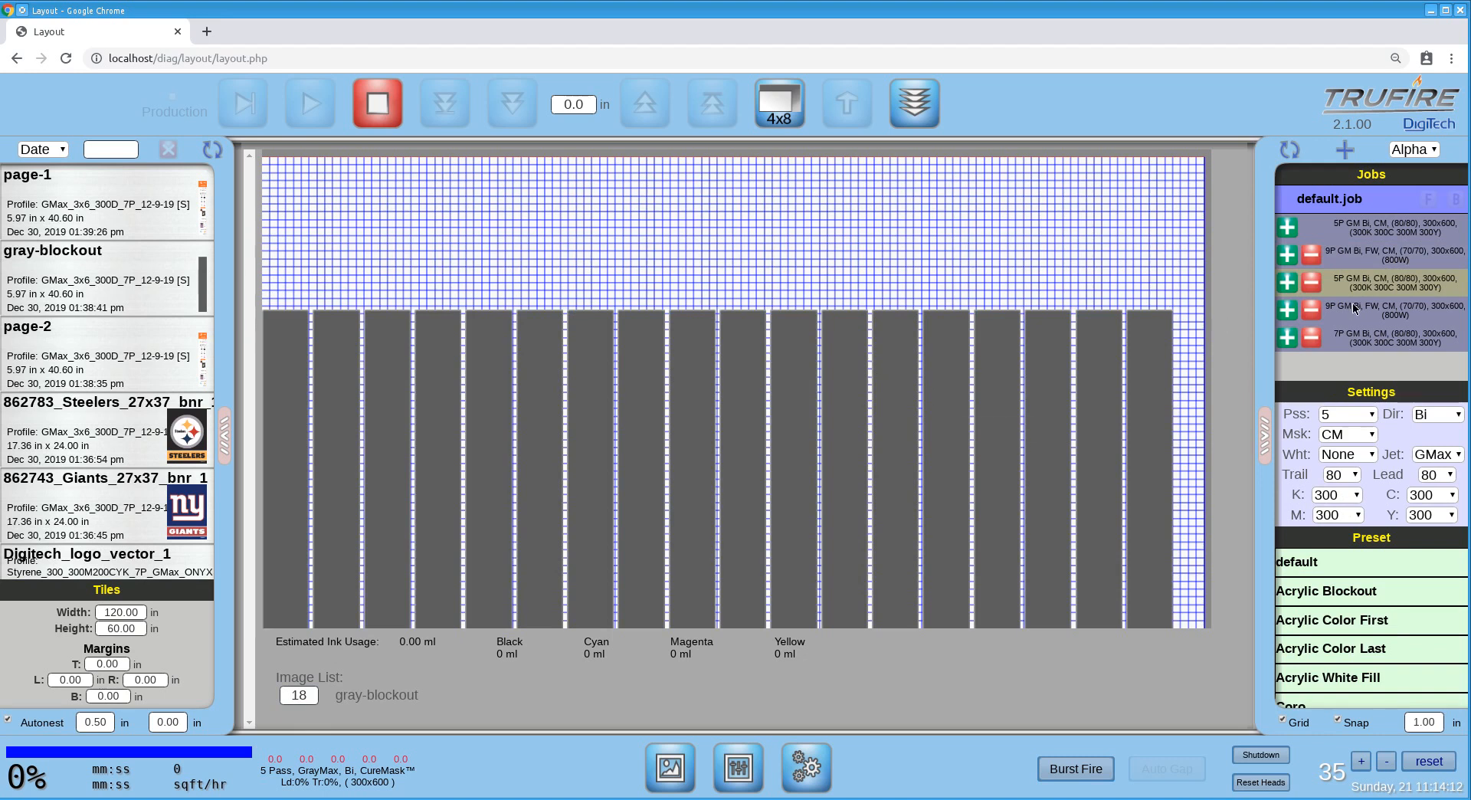
Fill the fourth layer with 18 copies of the gray-blockout image.
{"action": "left_click", "coordinate": [1390, 307]}
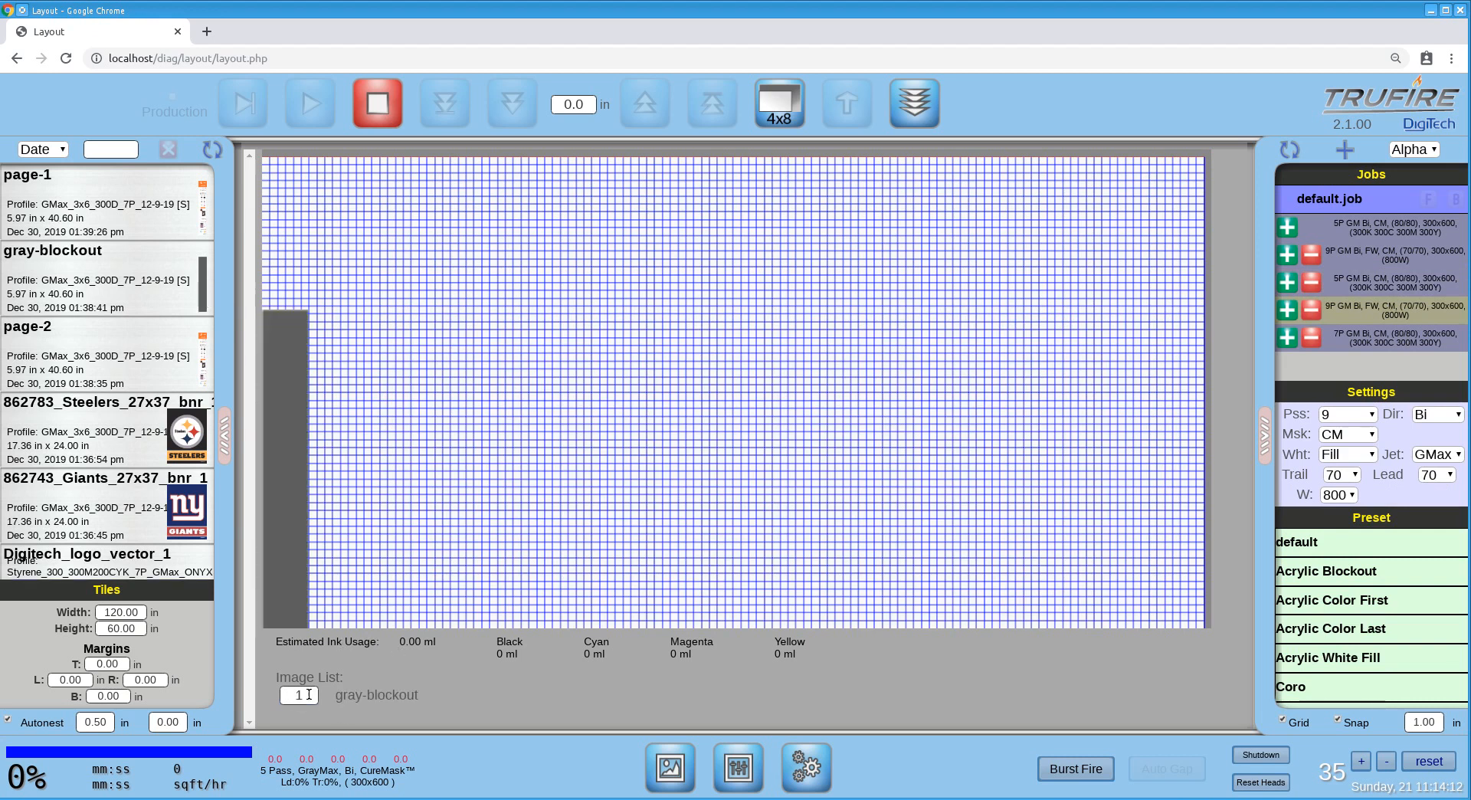
{"action": "type", "text": "8"}
{"action": "key", "text": "Return"}
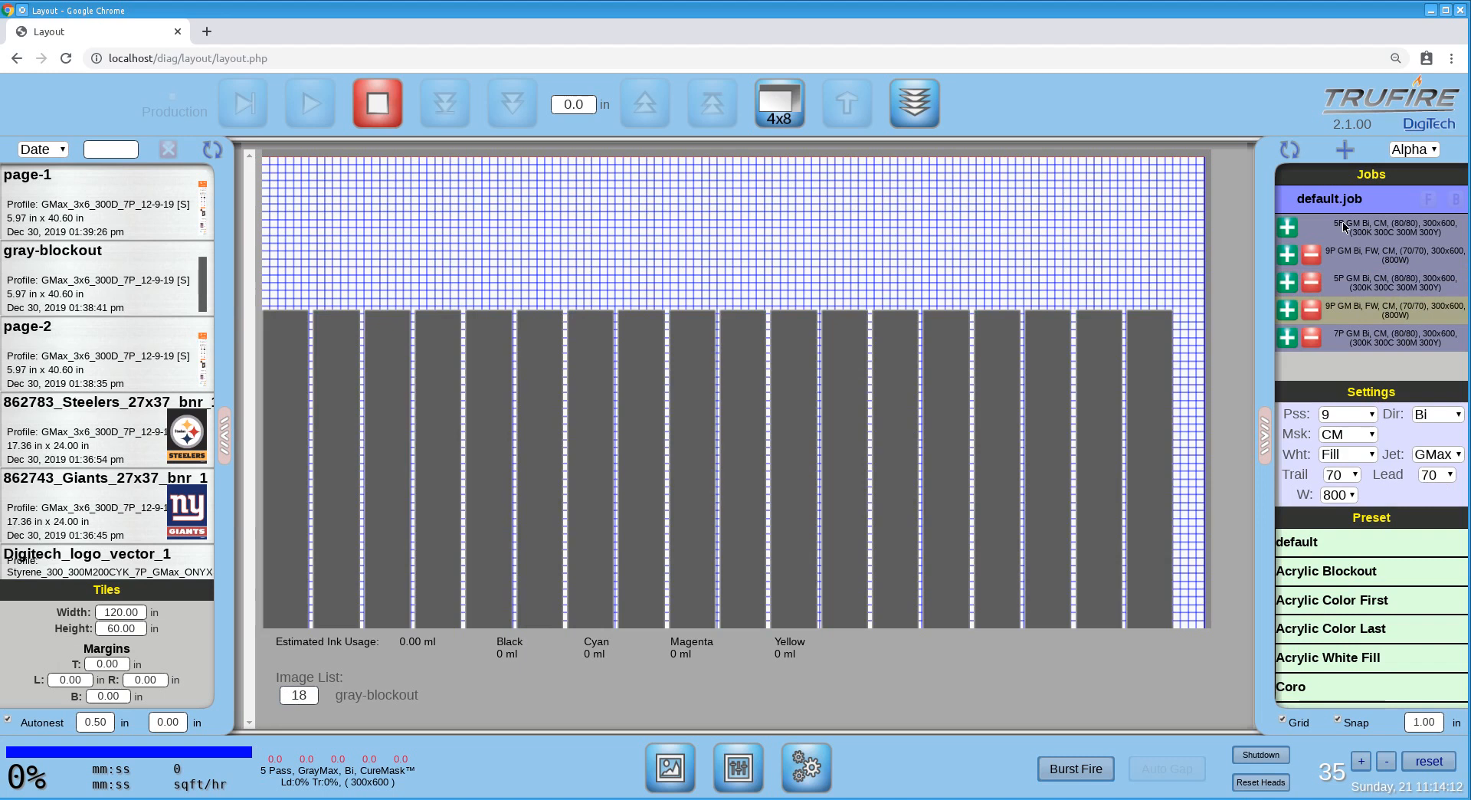
Compare the gray-blockout layouts and print settings of the second, third and fourth layers.
{"action": "left_click", "coordinate": [1354, 249]}
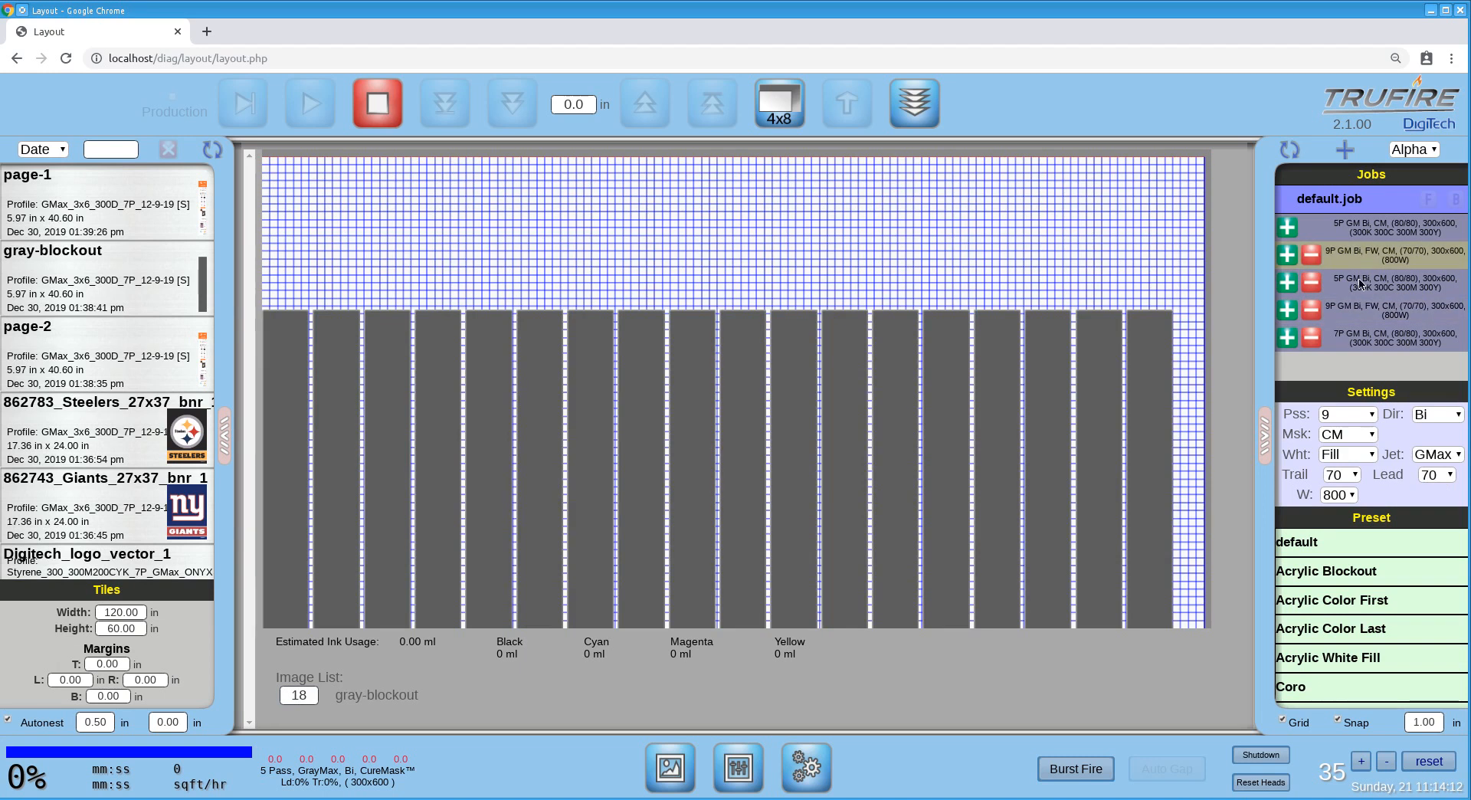
{"action": "left_click", "coordinate": [1364, 283]}
{"action": "left_click", "coordinate": [1365, 309]}
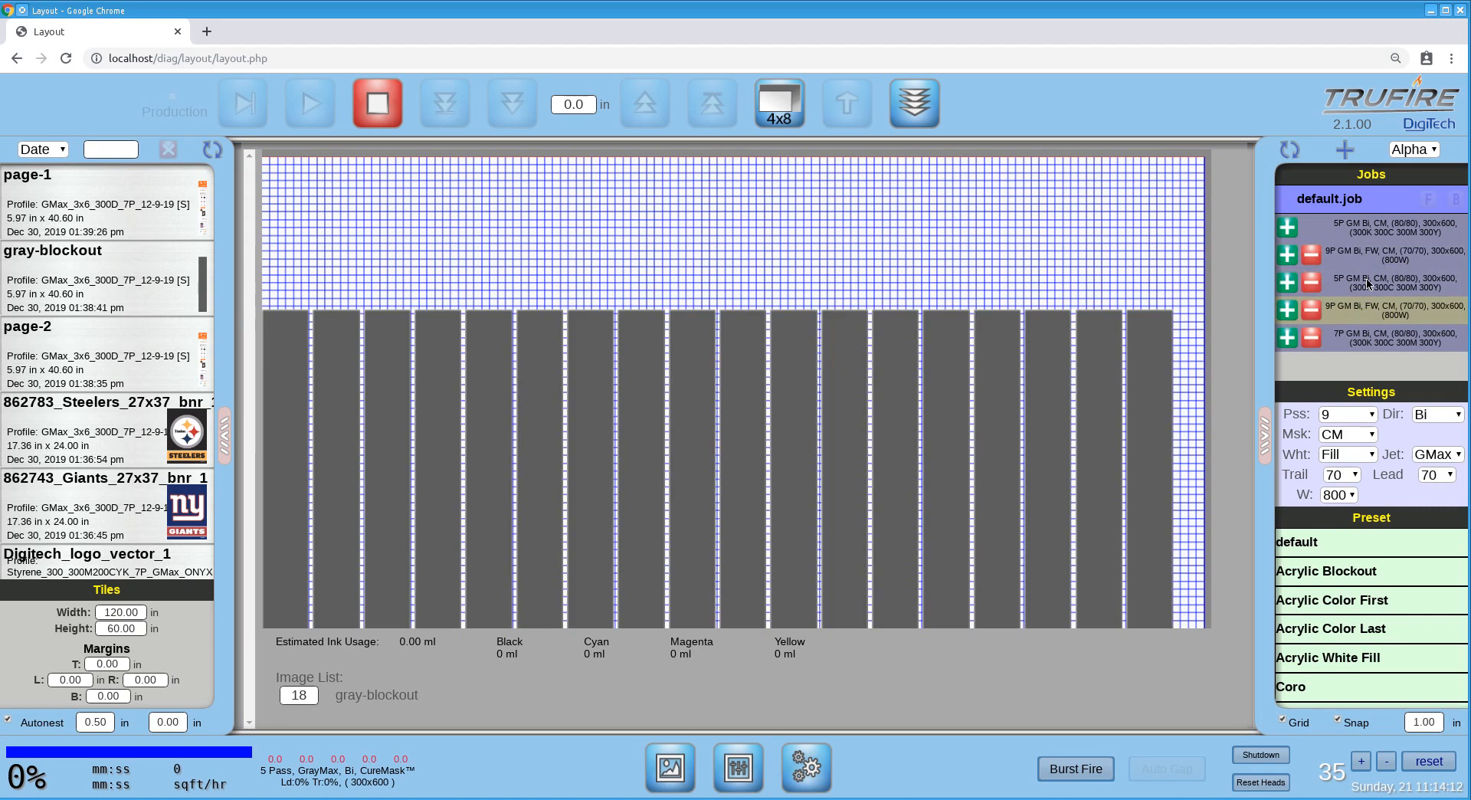
{"action": "left_click", "coordinate": [1382, 254]}
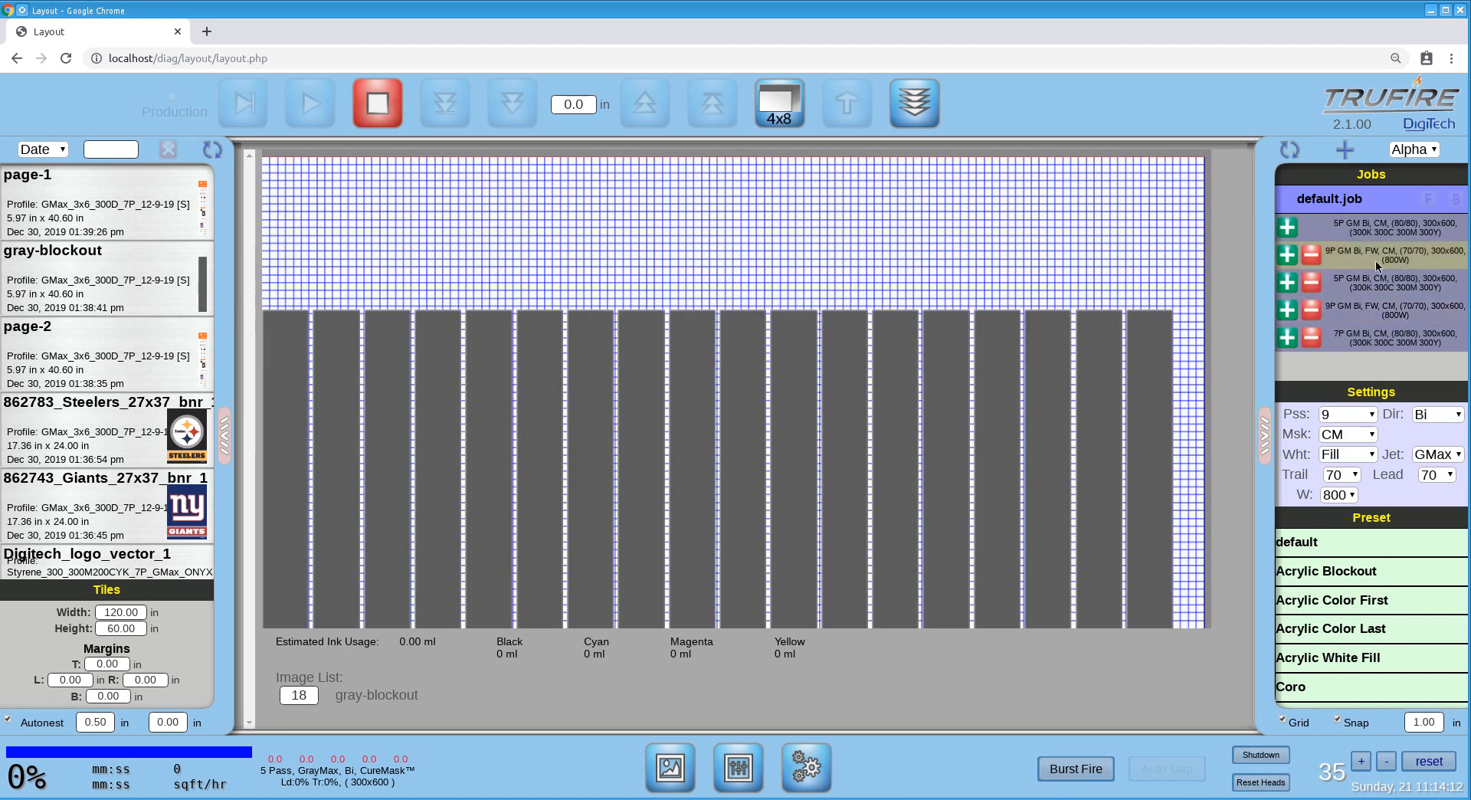
{"action": "left_click", "coordinate": [1365, 307]}
{"action": "left_click", "coordinate": [1367, 285]}
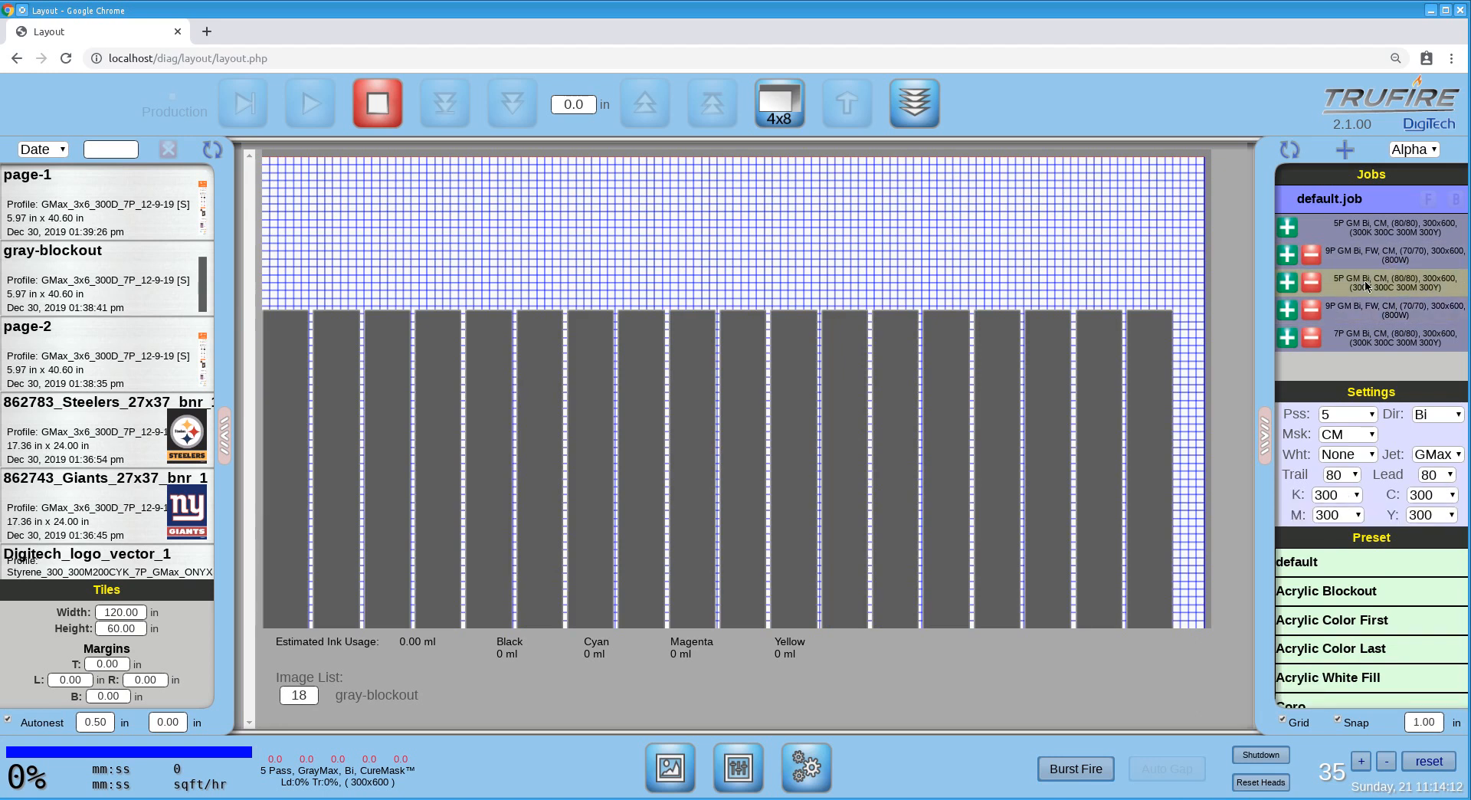
Place the page-2 image on the fifth layer and set its quantity to 18 copies.
{"action": "left_click", "coordinate": [1355, 342]}
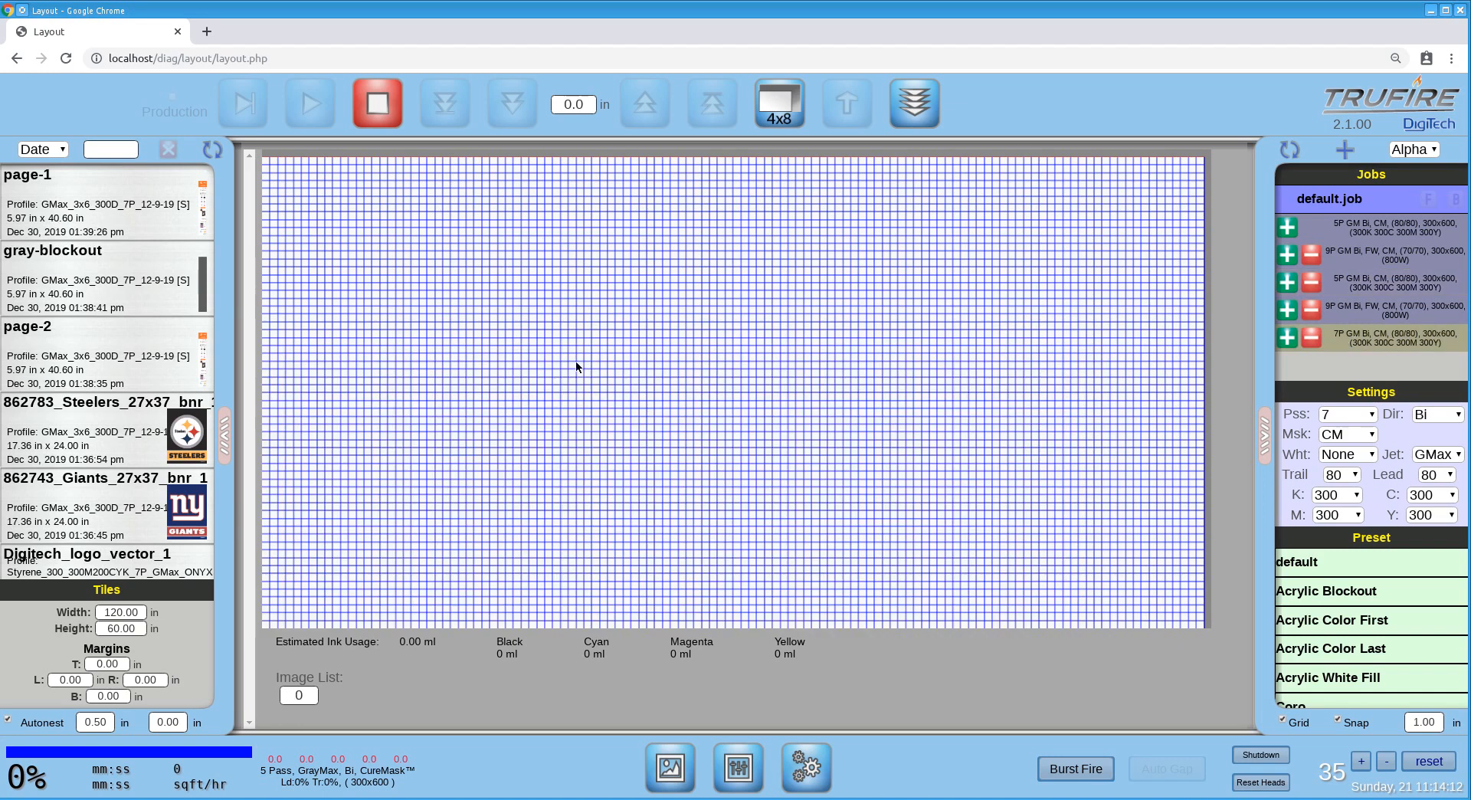
{"action": "left_click", "coordinate": [204, 358]}
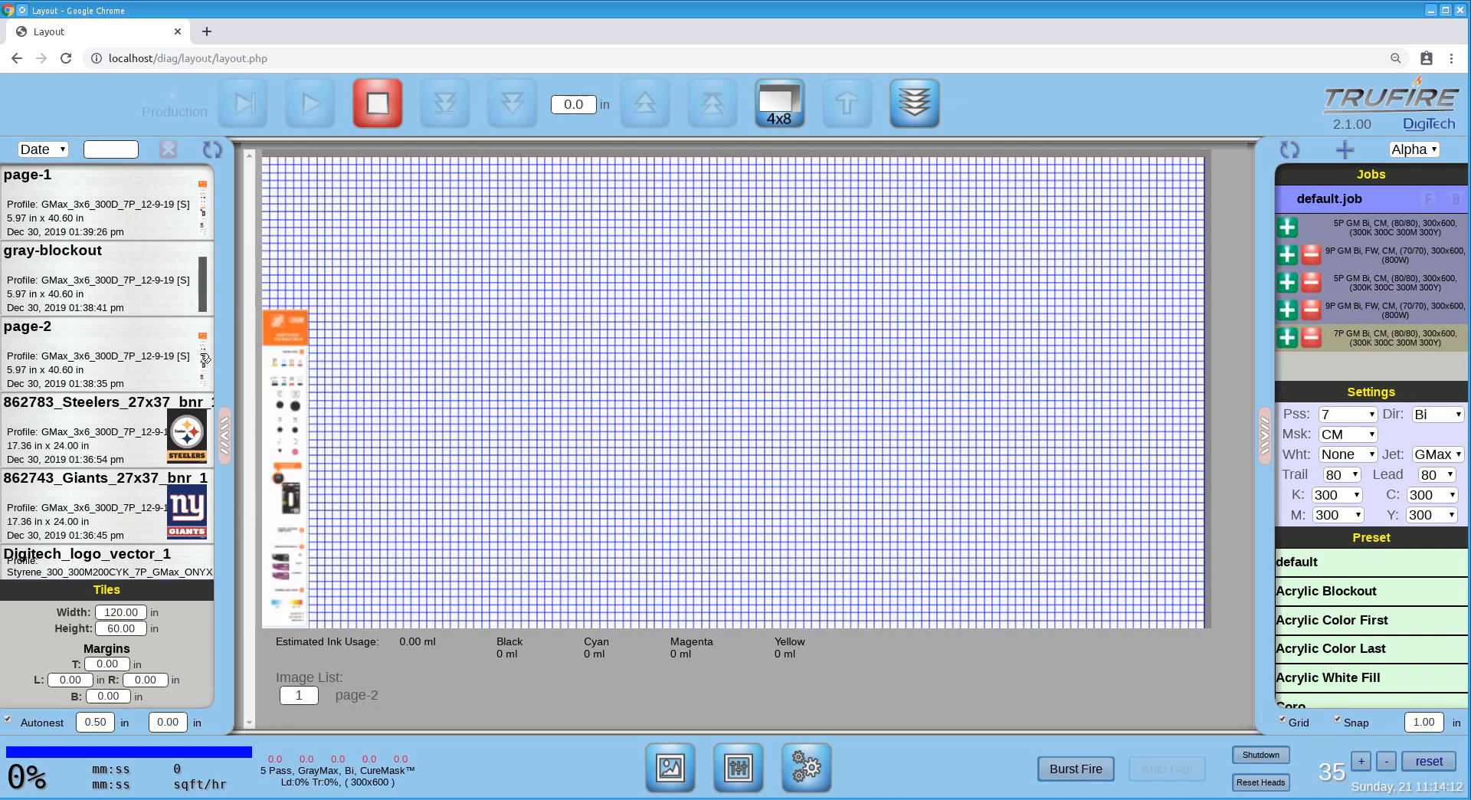
{"action": "left_click", "coordinate": [311, 694]}
{"action": "type", "text": "8"}
{"action": "key", "text": "Return"}
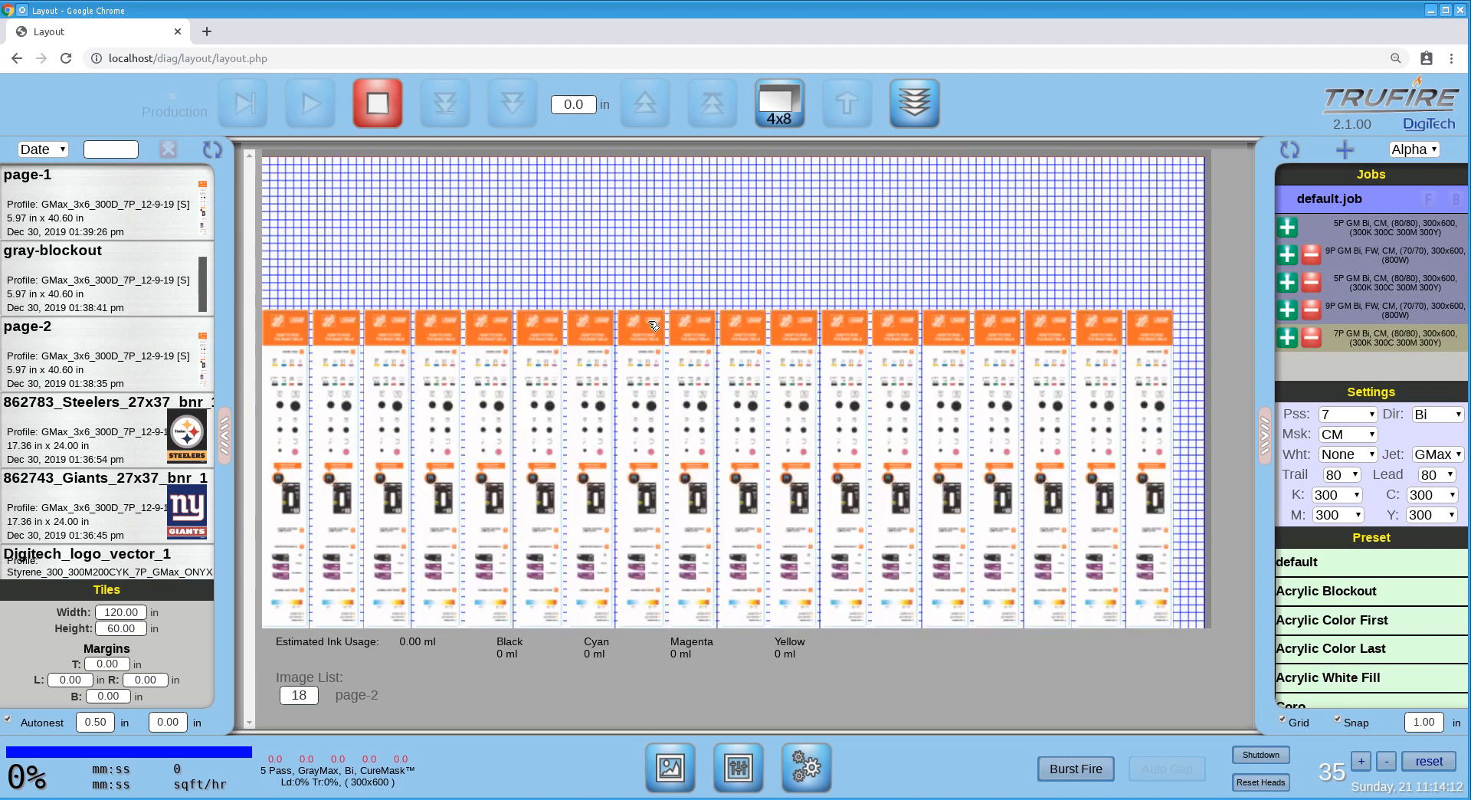
Create a new job named "5 Layer" from the layers of default.job.
{"action": "left_click", "coordinate": [1372, 206]}
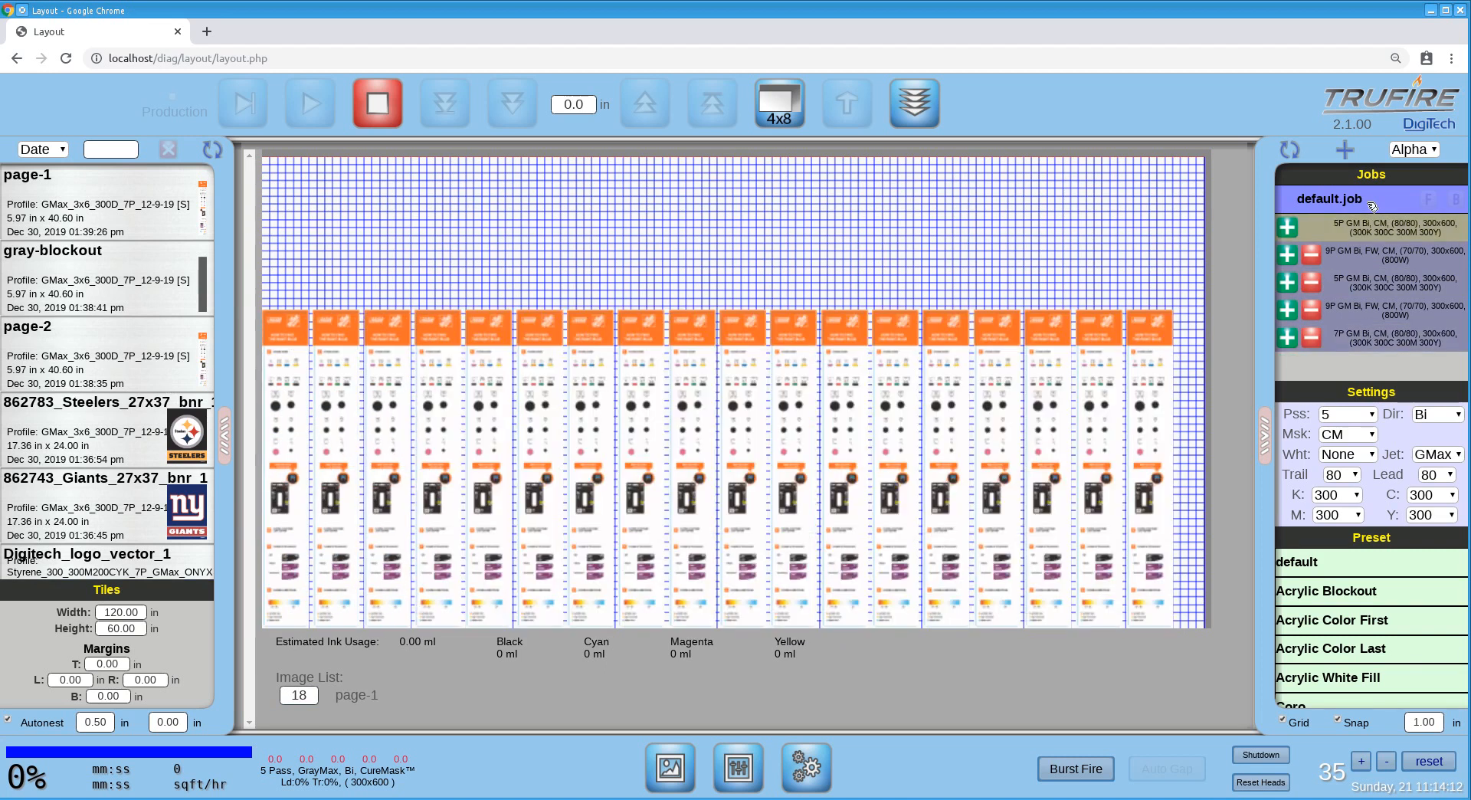
{"action": "left_click", "coordinate": [1353, 149]}
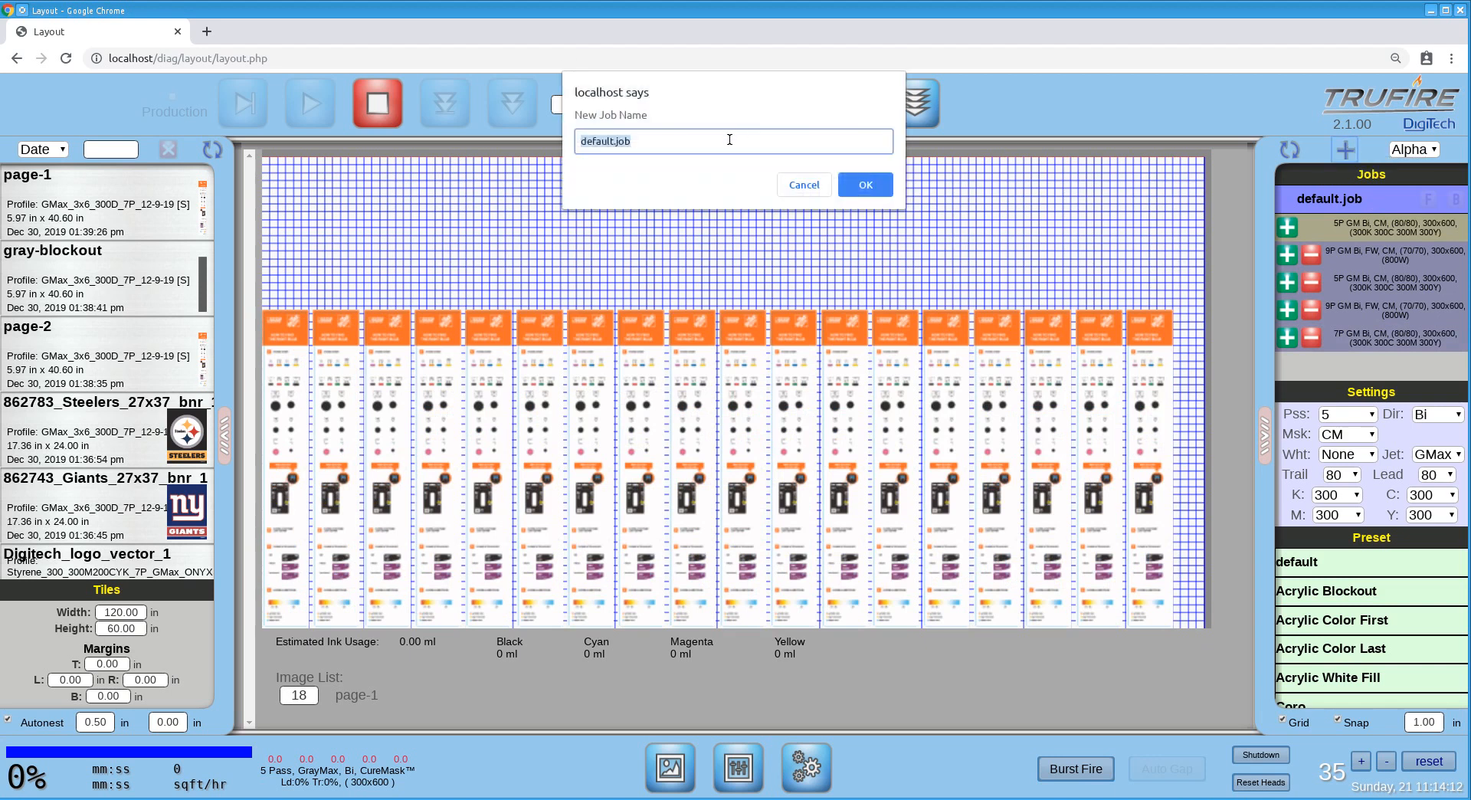
{"action": "type", "text": "5 Layer"}
{"action": "key", "text": "Return"}
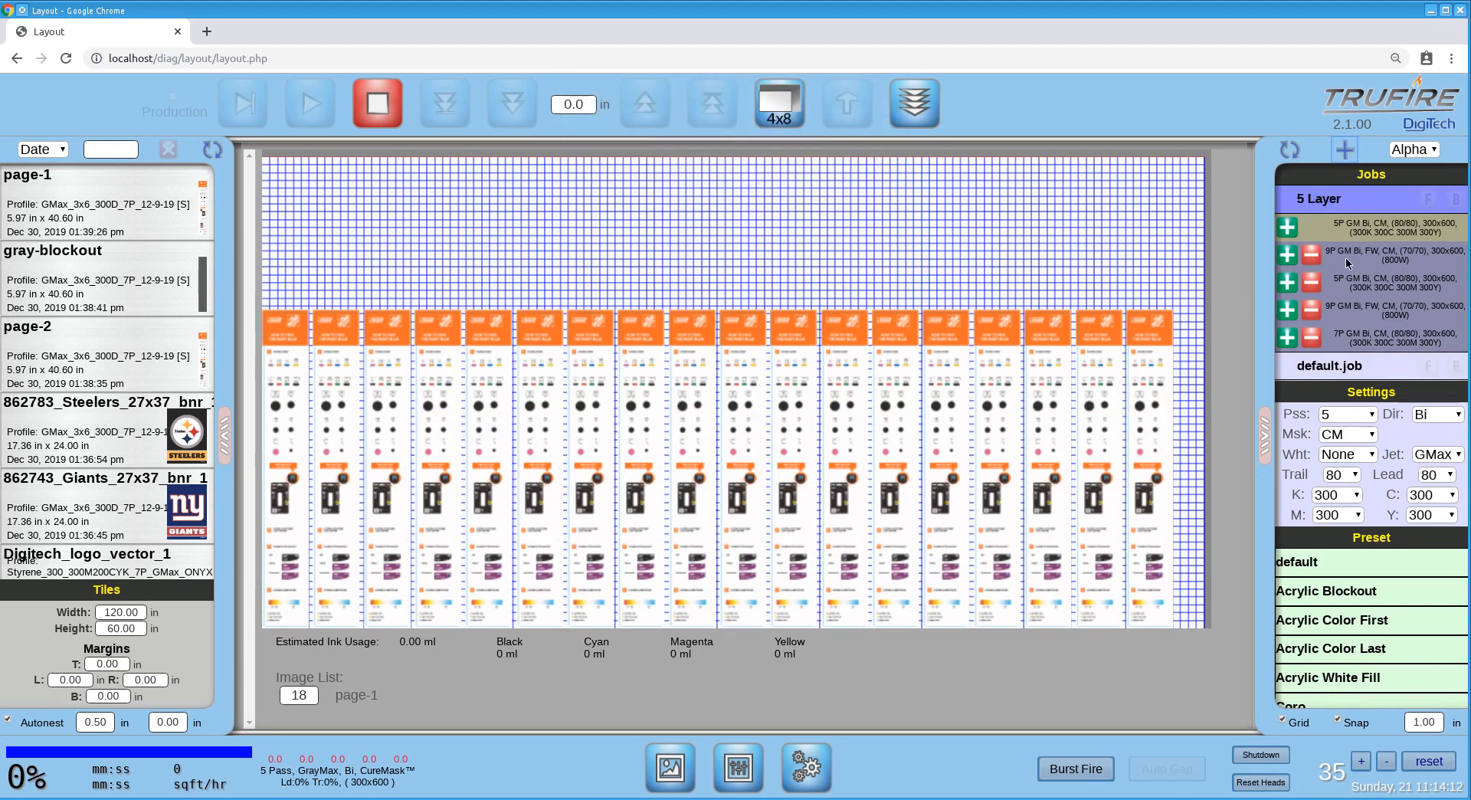
Check the layers and layout of default.job, and return to the 5 Layer job.
{"action": "scroll", "coordinate": [1349, 263], "scroll_direction": "down", "scroll_amount": 2}
{"action": "left_click", "coordinate": [1353, 292]}
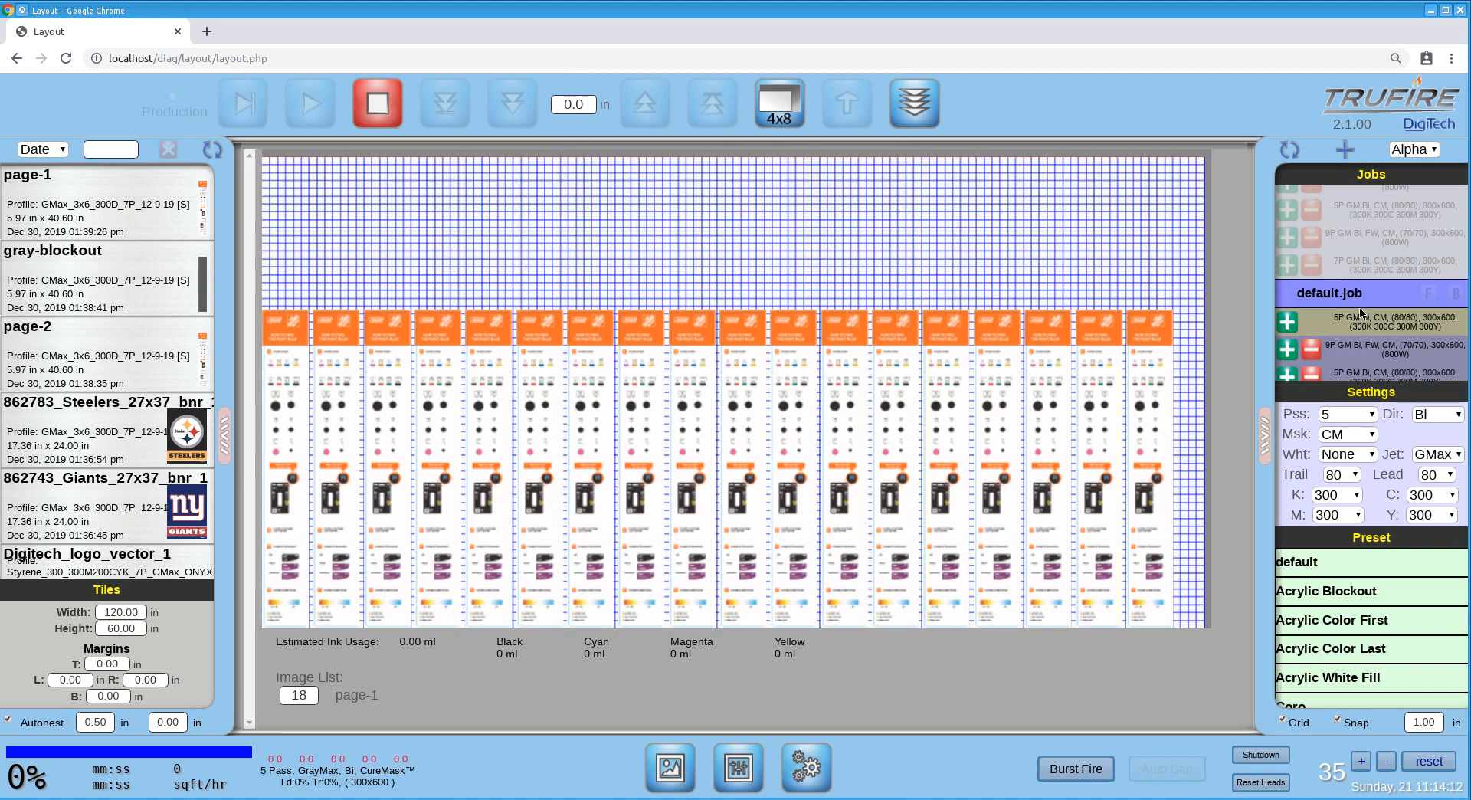
{"action": "scroll", "coordinate": [1362, 261], "scroll_direction": "up", "scroll_amount": 2}
{"action": "left_click", "coordinate": [1353, 201]}
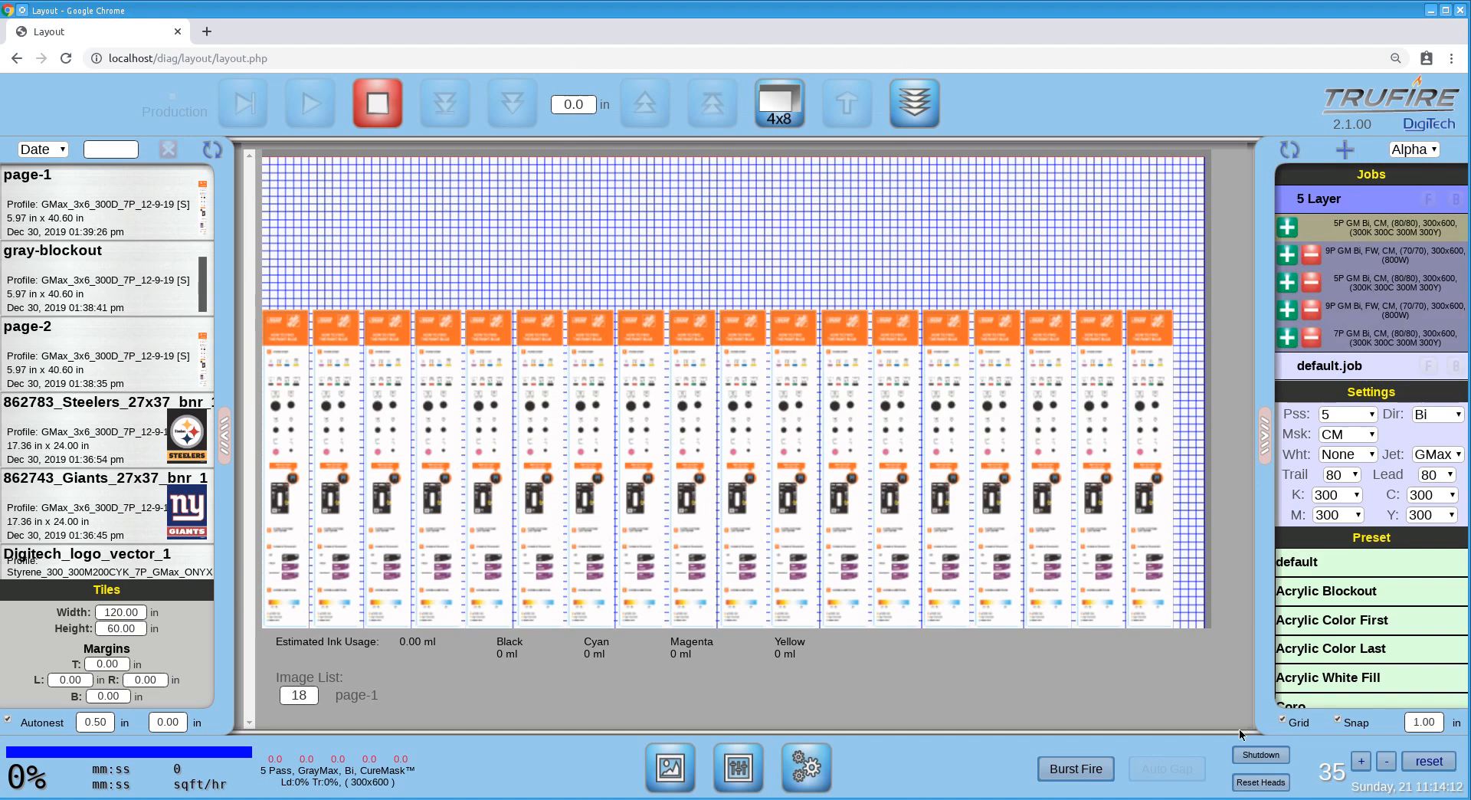
Examine the image layout and print settings on each of the five layers of the 5 Layer job.
{"action": "left_click", "coordinate": [1372, 258]}
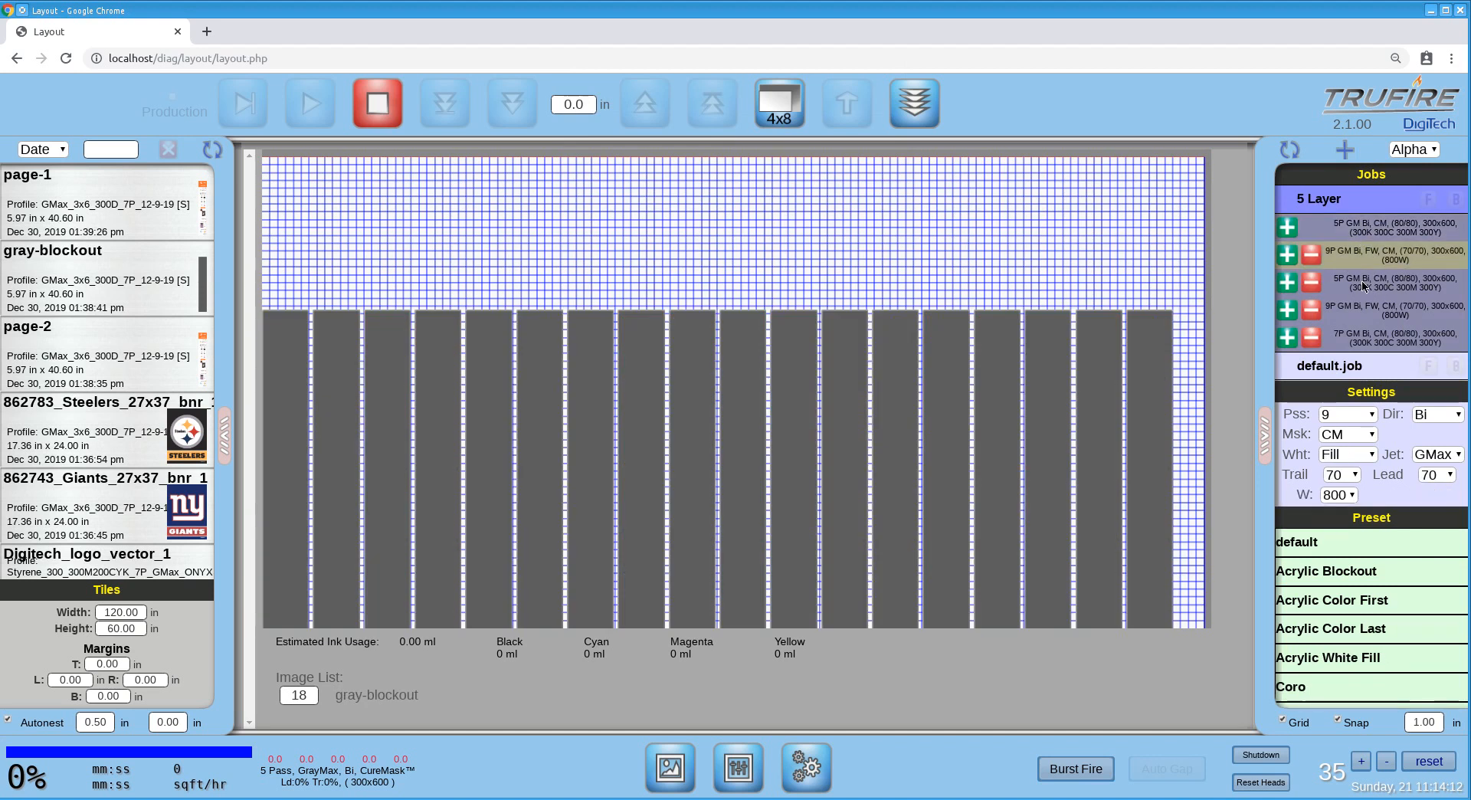
{"action": "left_click", "coordinate": [1363, 286]}
{"action": "left_click", "coordinate": [1360, 314]}
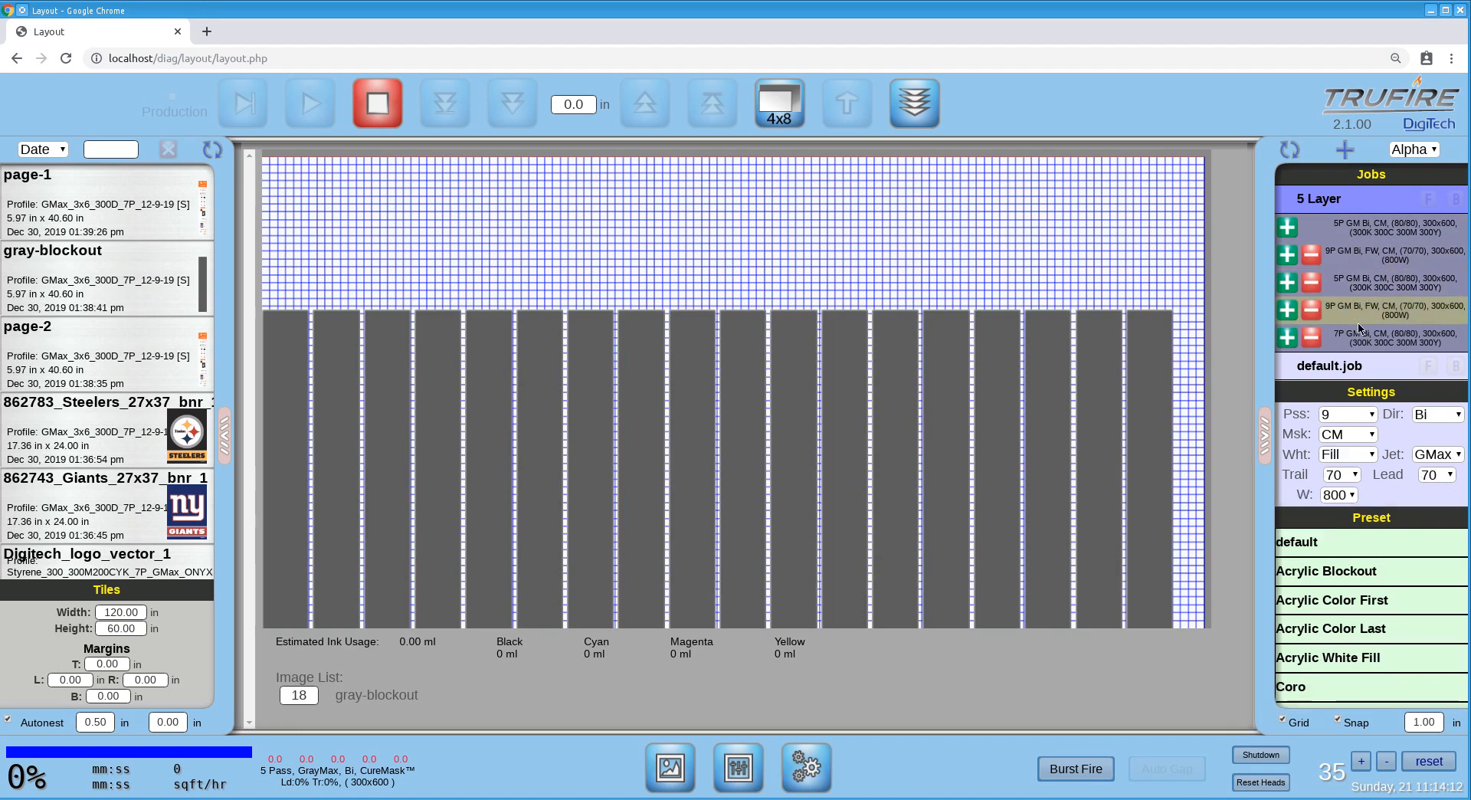
{"action": "left_click", "coordinate": [1361, 334]}
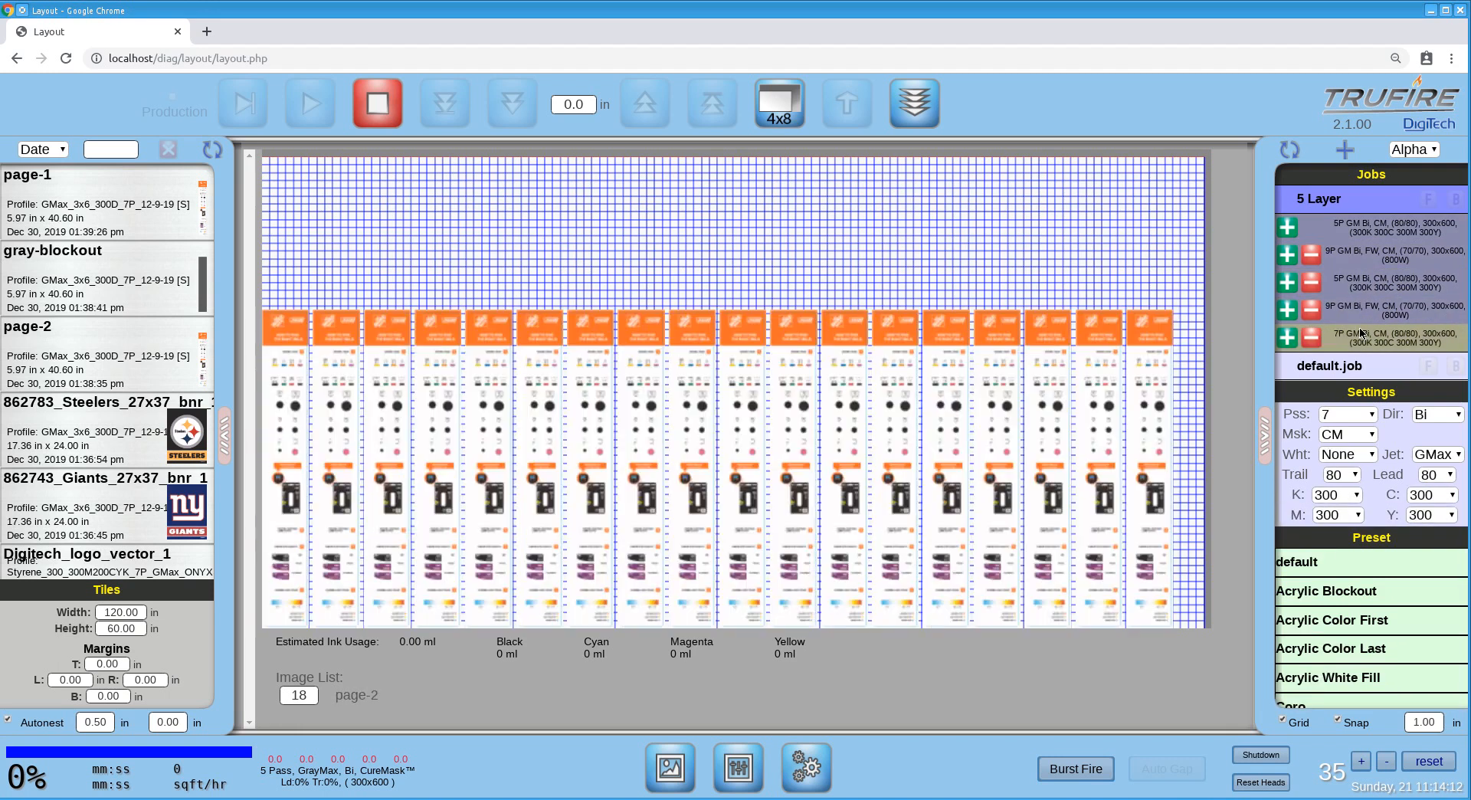
{"action": "left_click", "coordinate": [1391, 233]}
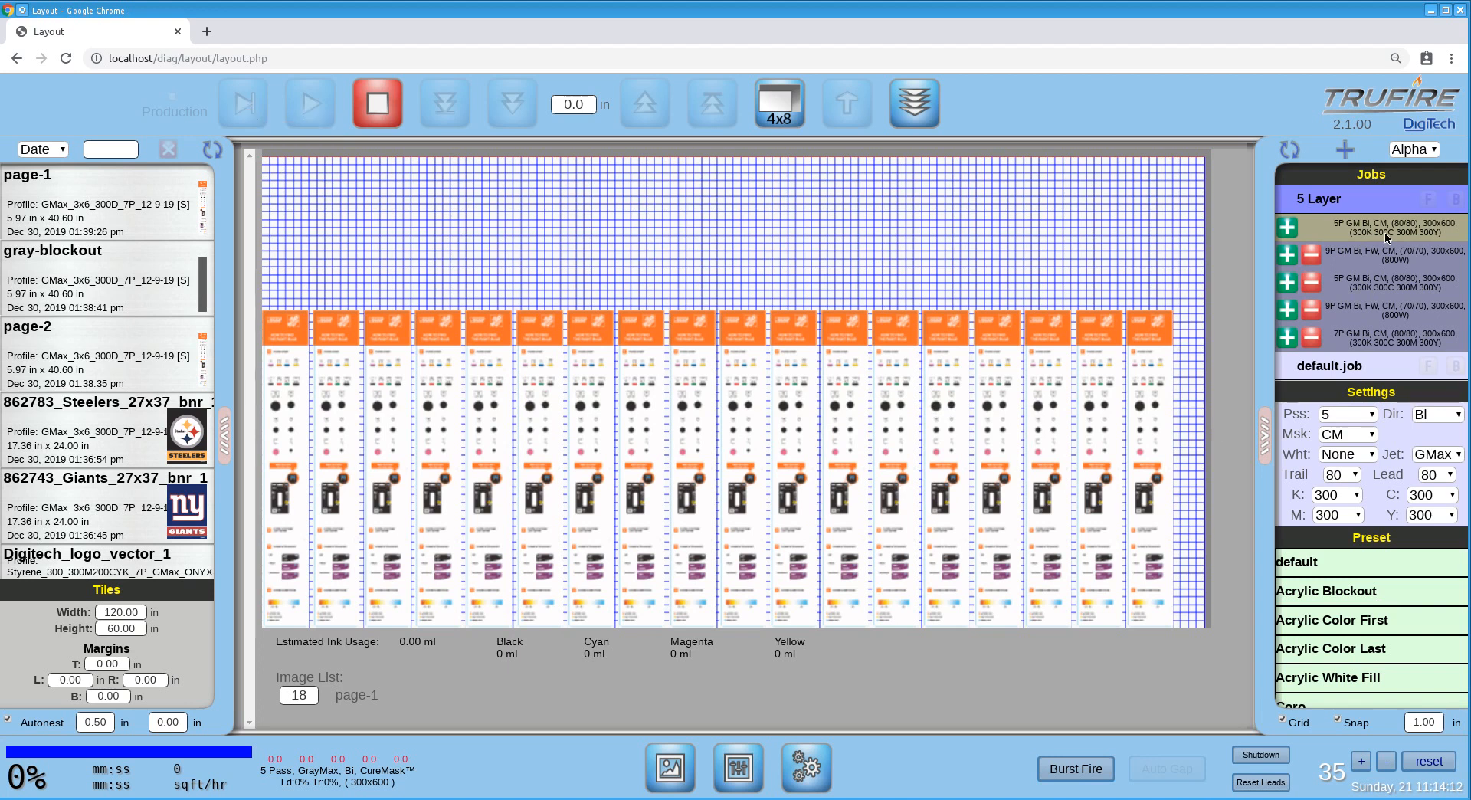
{"action": "left_click", "coordinate": [1374, 261]}
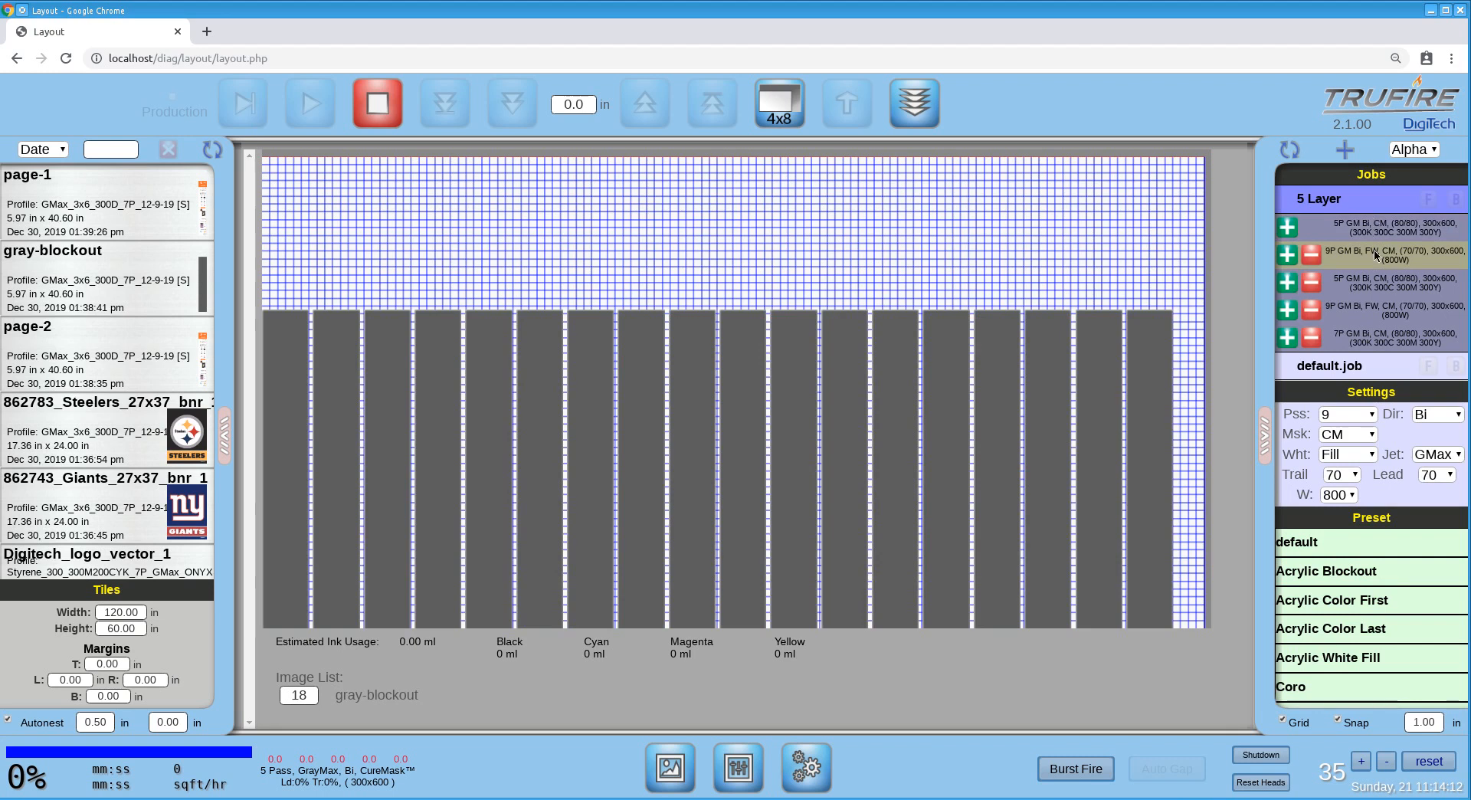
{"action": "left_click", "coordinate": [1376, 285]}
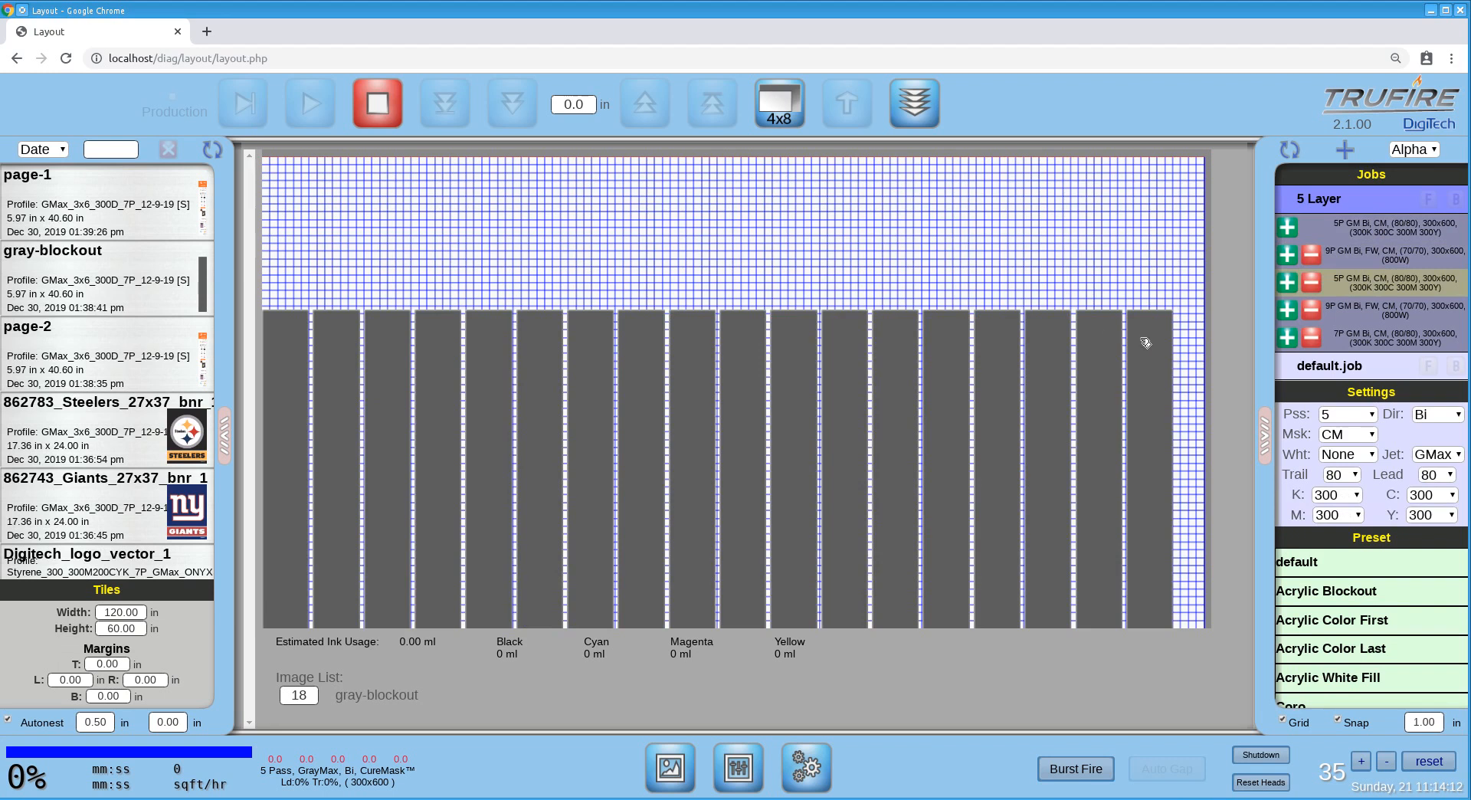
{"action": "left_click", "coordinate": [1417, 314]}
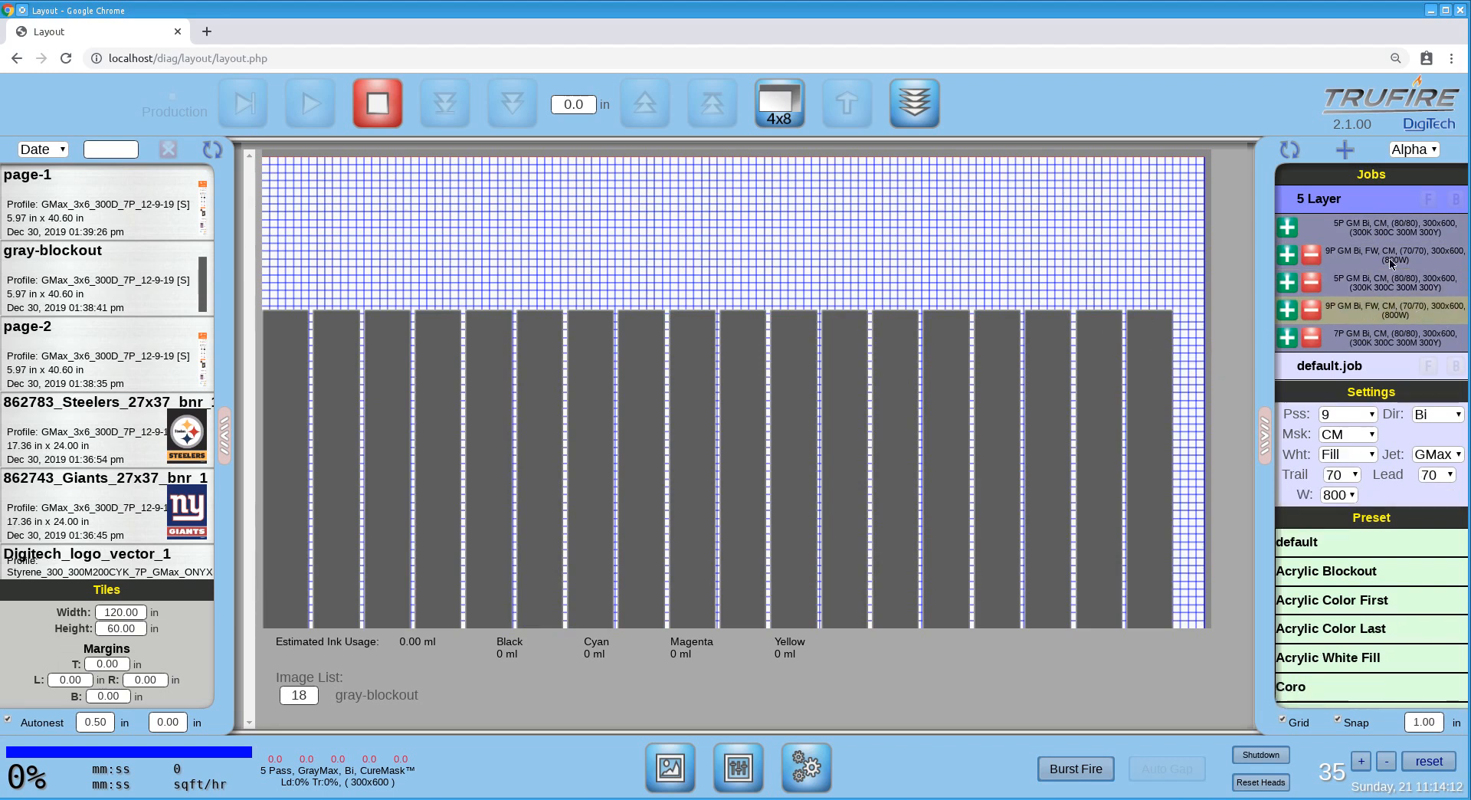
{"action": "left_click", "coordinate": [1387, 343]}
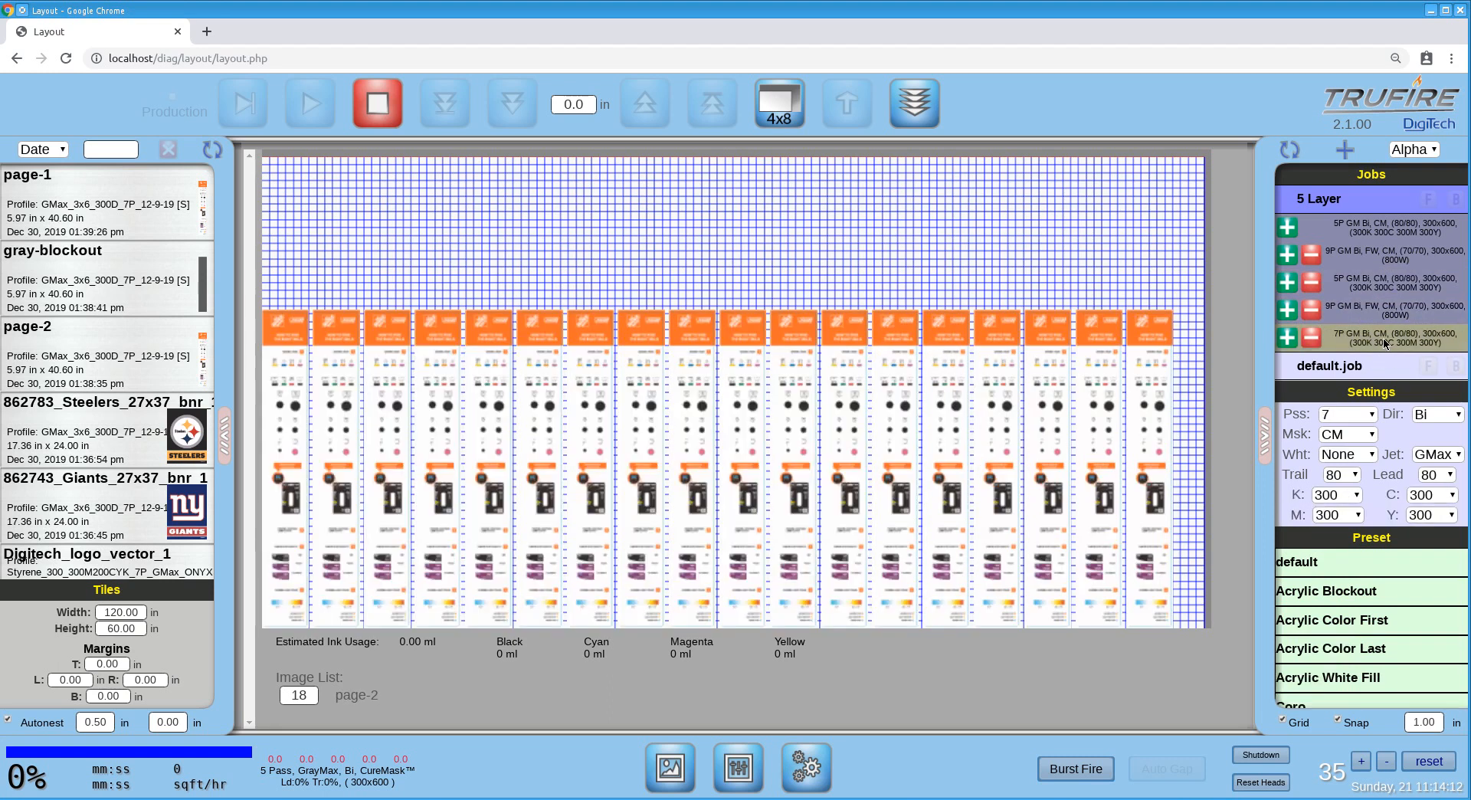
{"action": "left_click", "coordinate": [1385, 313]}
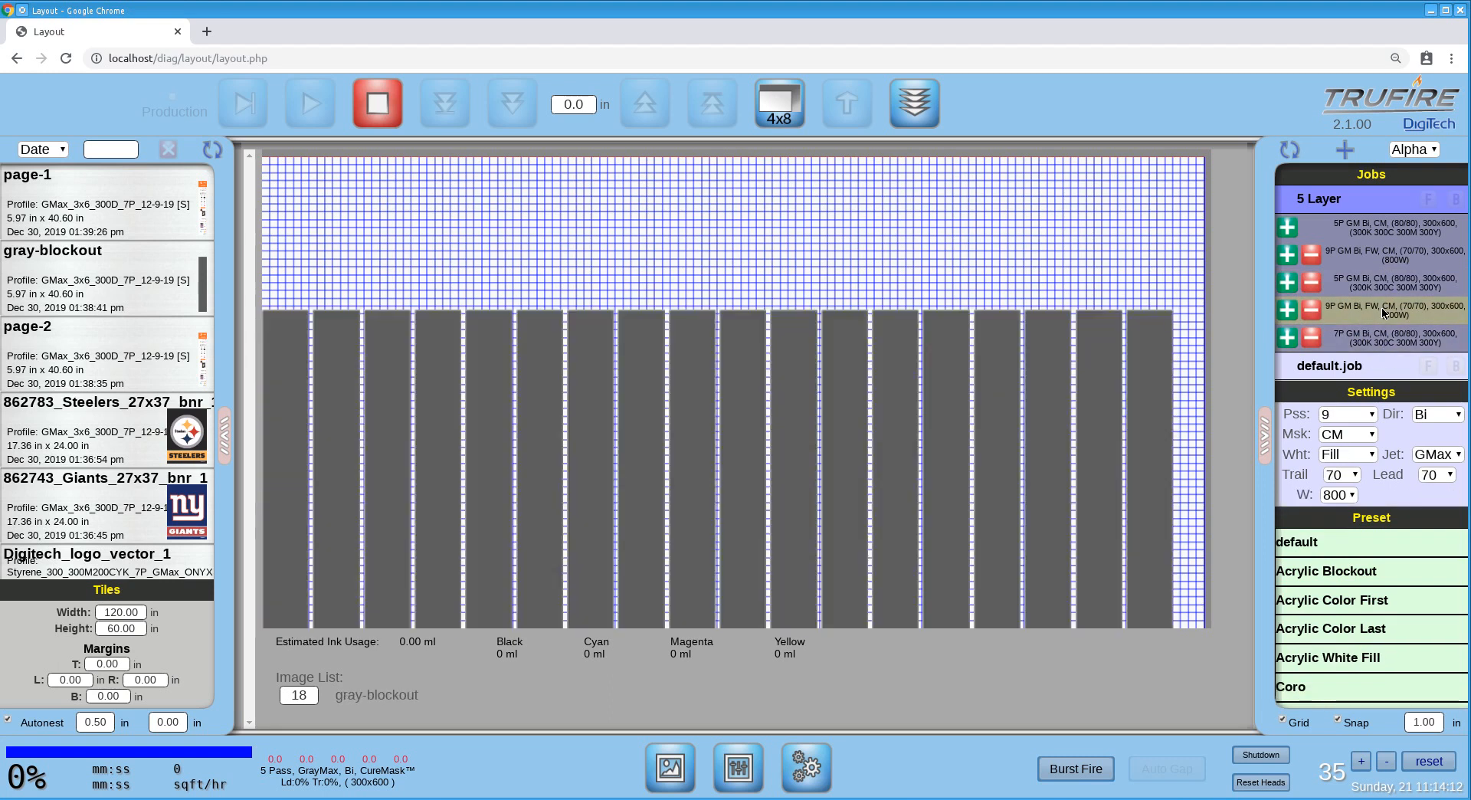
{"action": "left_click", "coordinate": [1389, 338]}
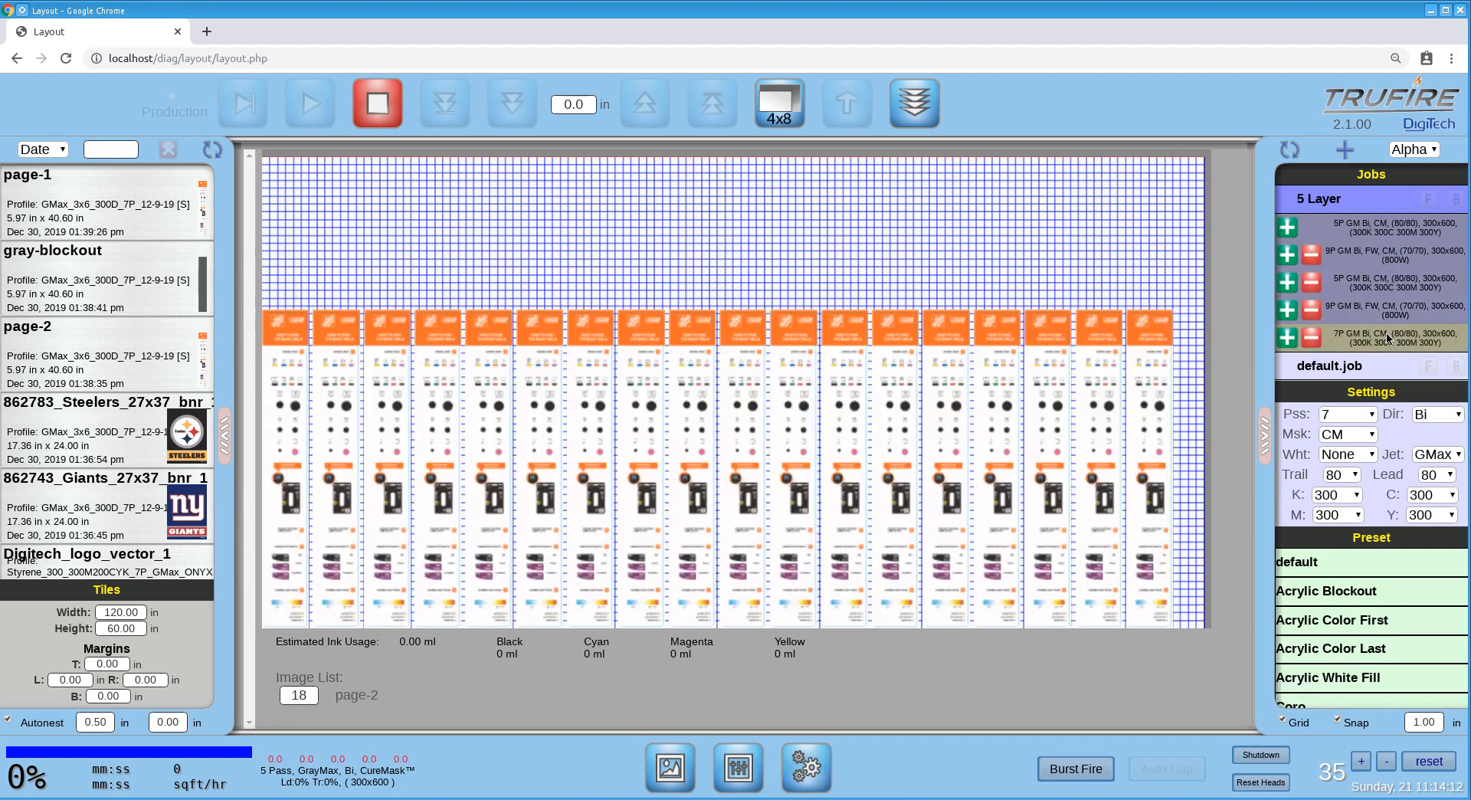